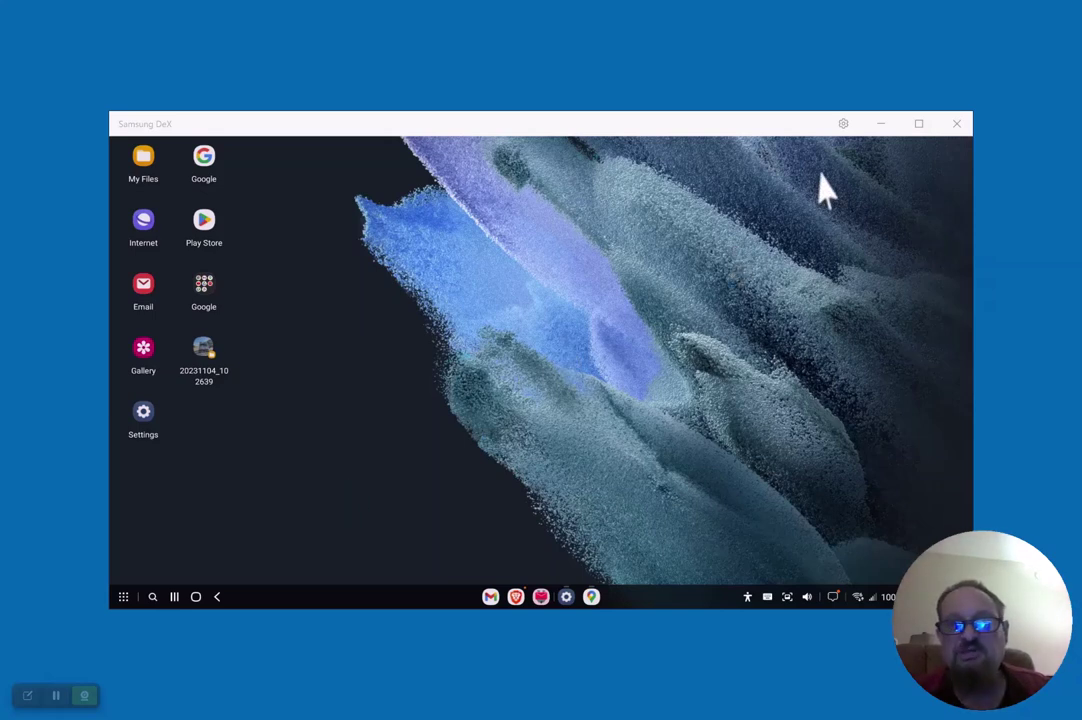
- Maximize the DeX desktop, launch Gmail from the Google folder and open the inbox message titled "upload"
left_click(918, 125)
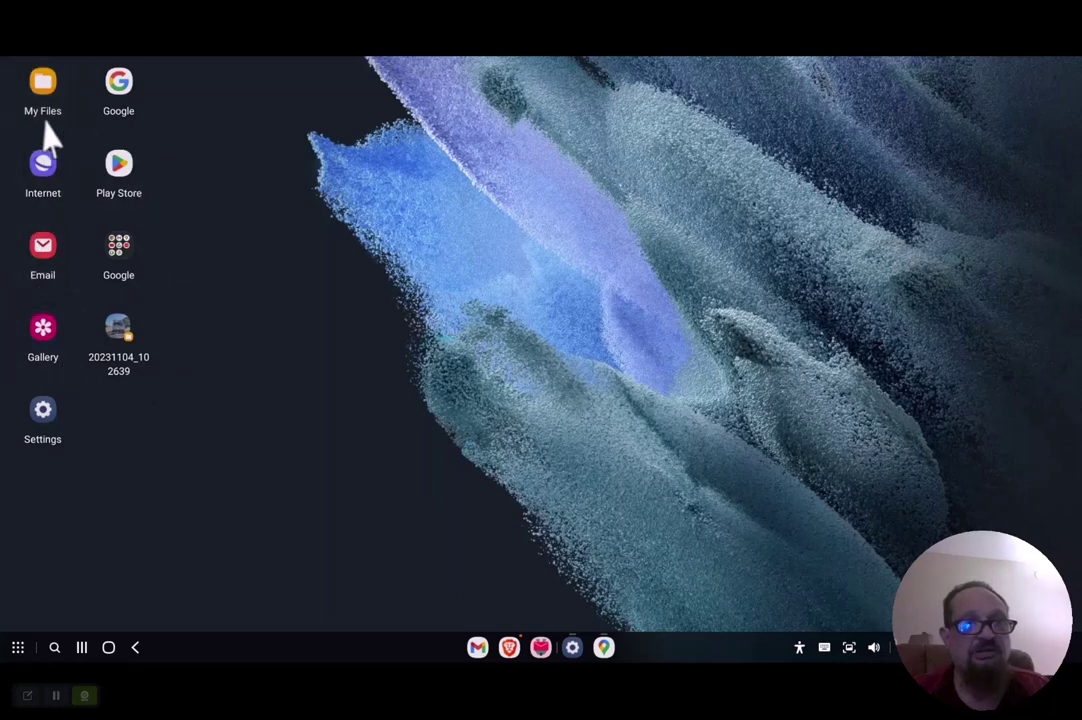
left_click(120, 262)
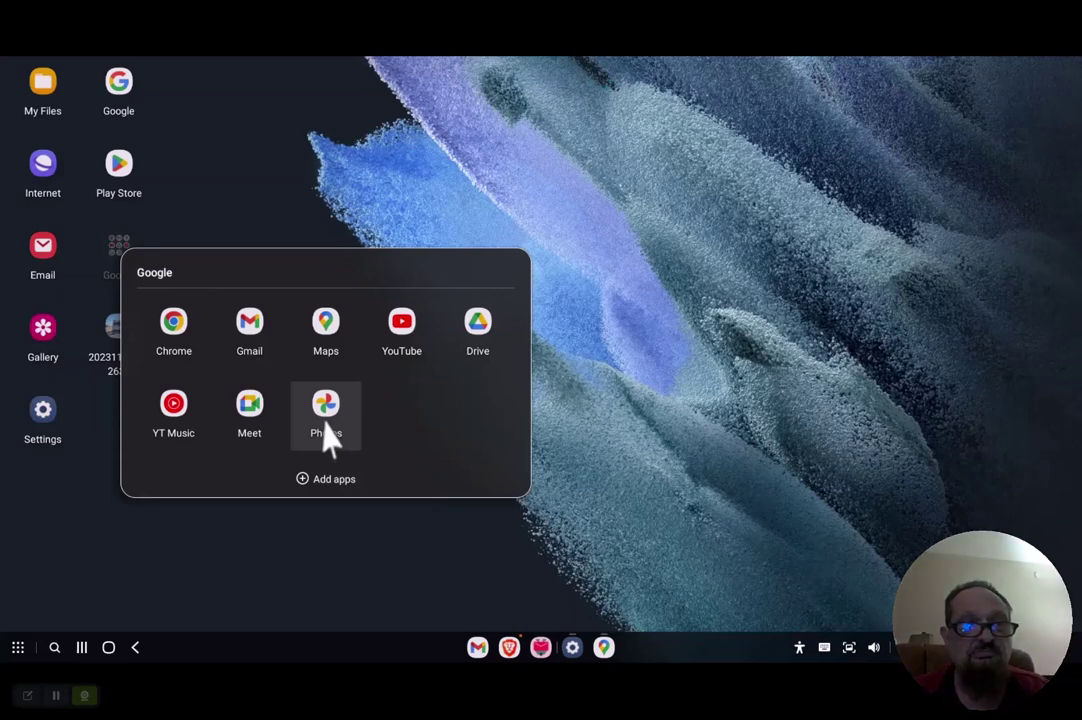
left_click(251, 334)
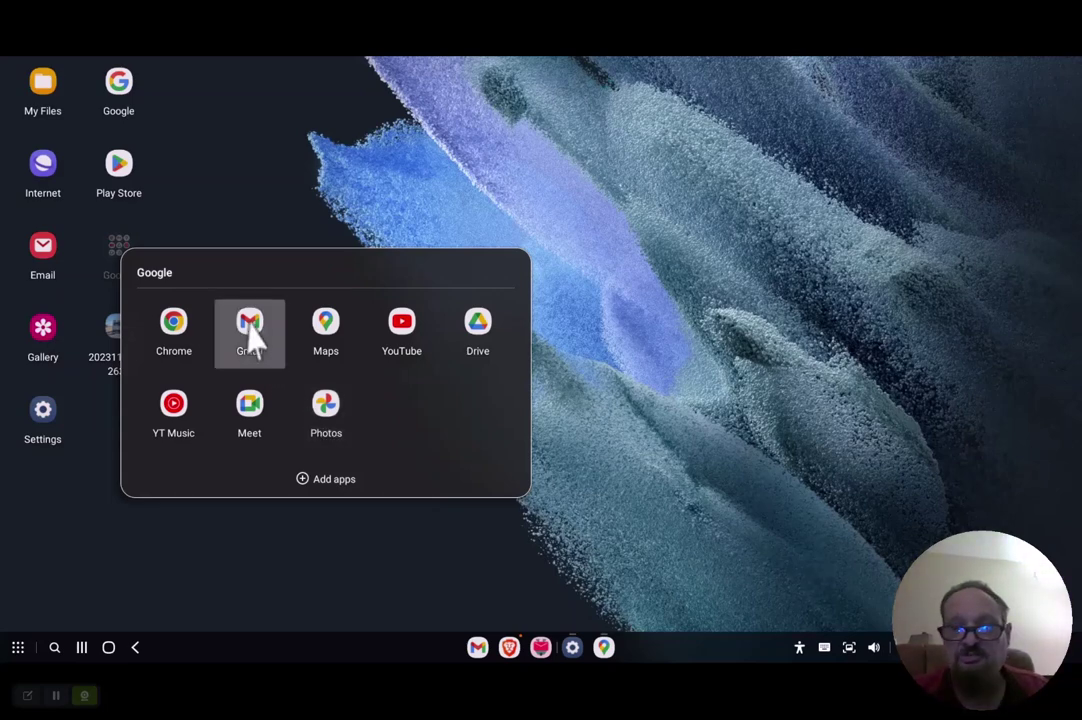
left_click(251, 336)
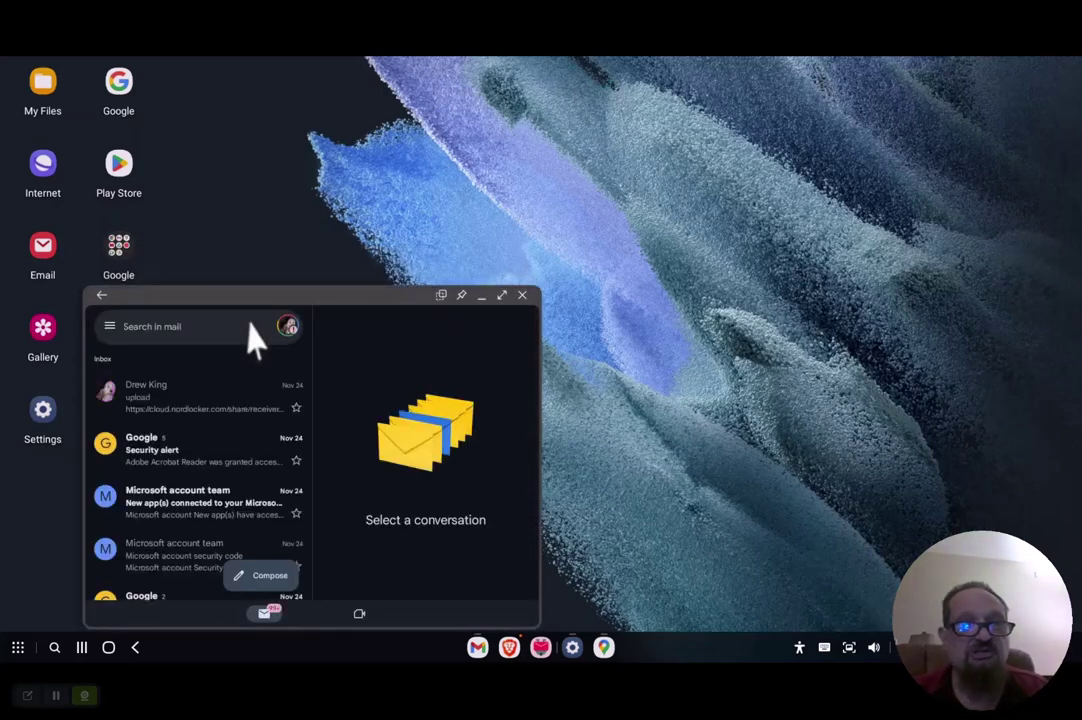
left_click(165, 410)
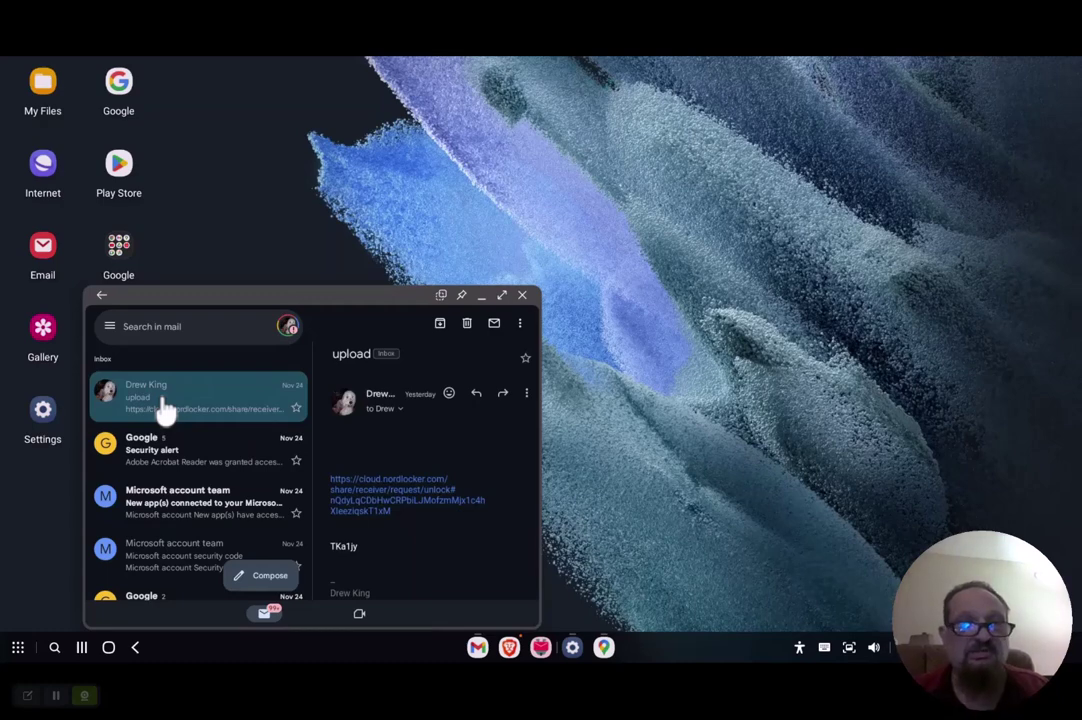
- Launch the Internet browser, restore it to a smaller window and place it to the right of the Gmail window
left_click(42, 175)
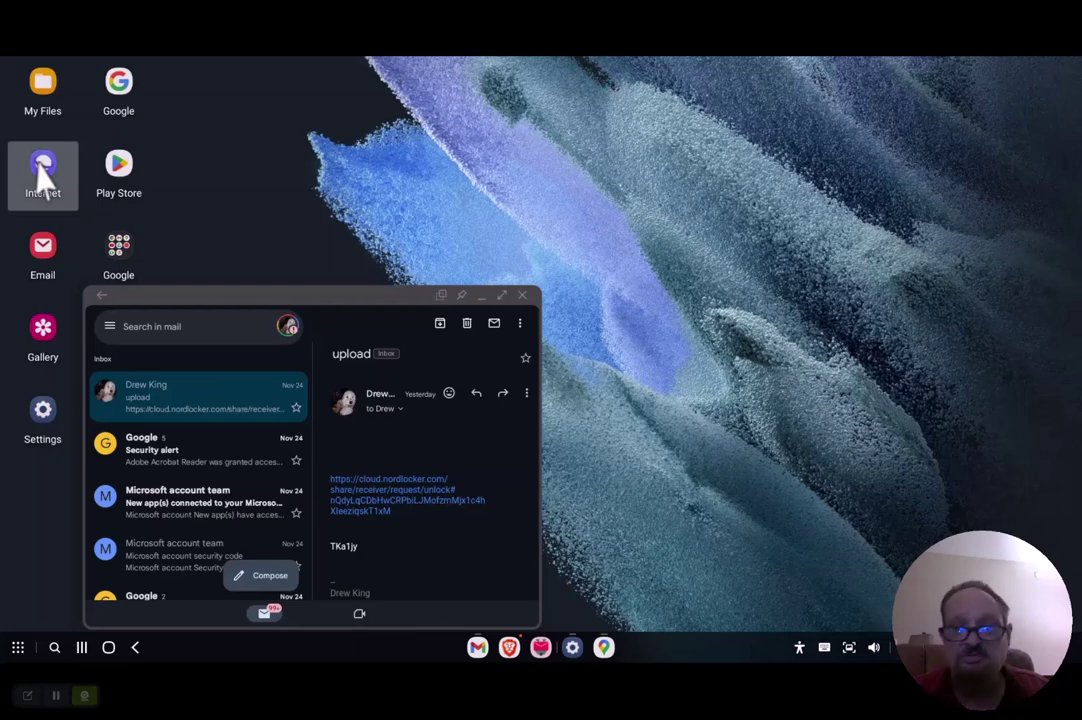
double_click(42, 175)
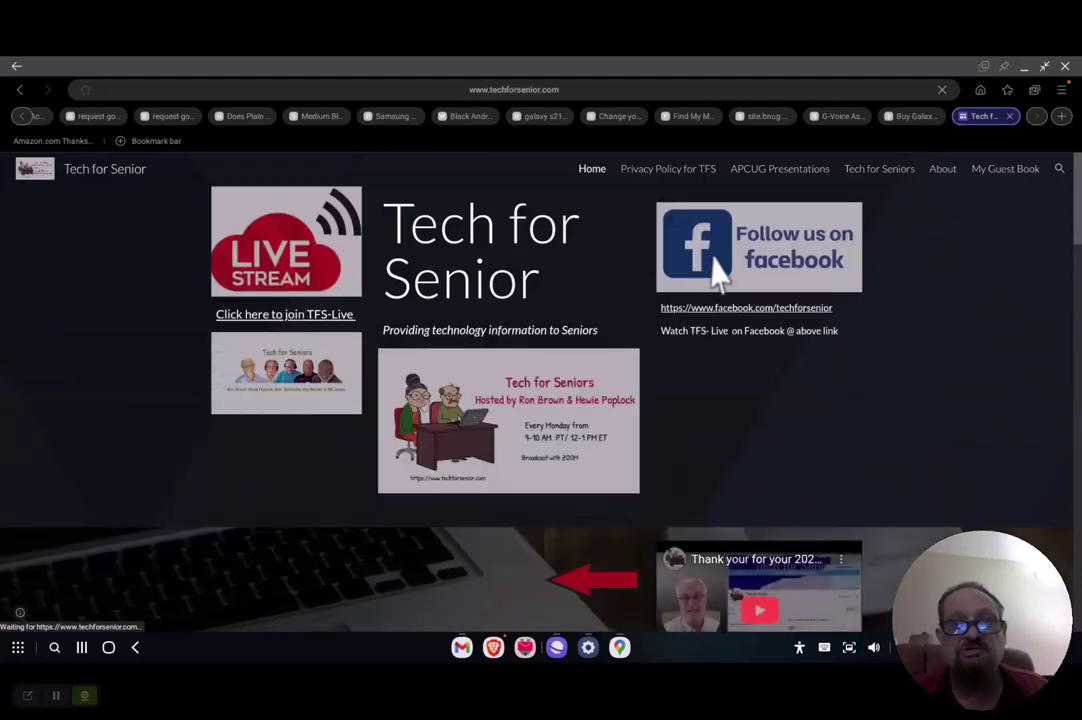
left_click(1044, 66)
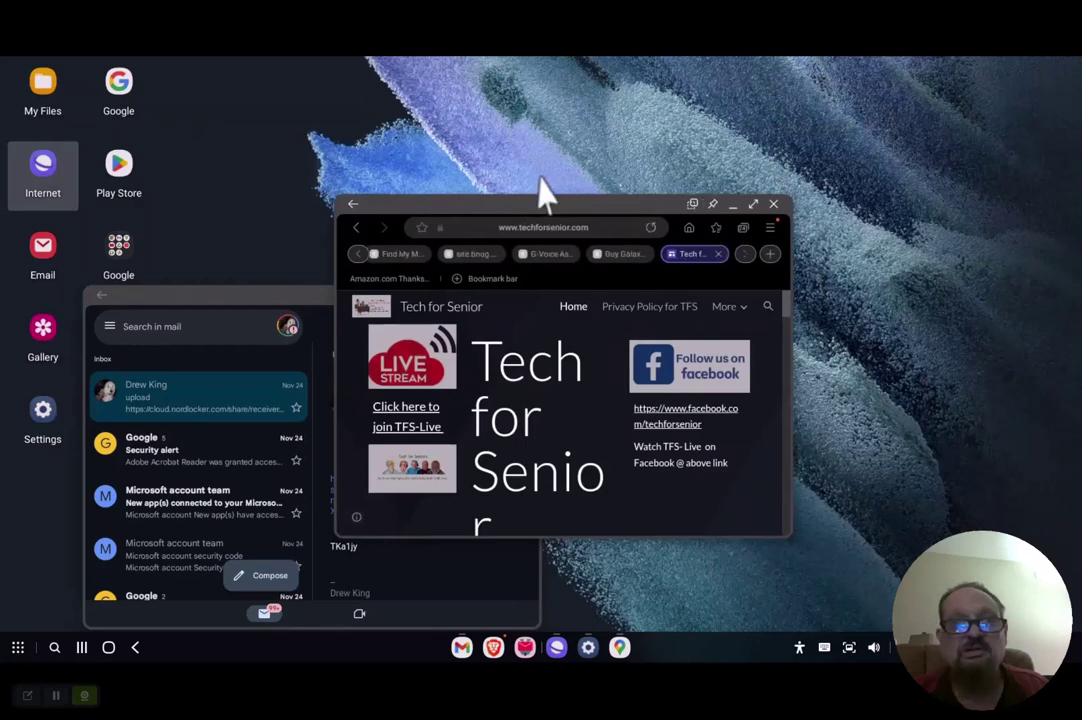
left_click_drag(536, 213, 830, 212)
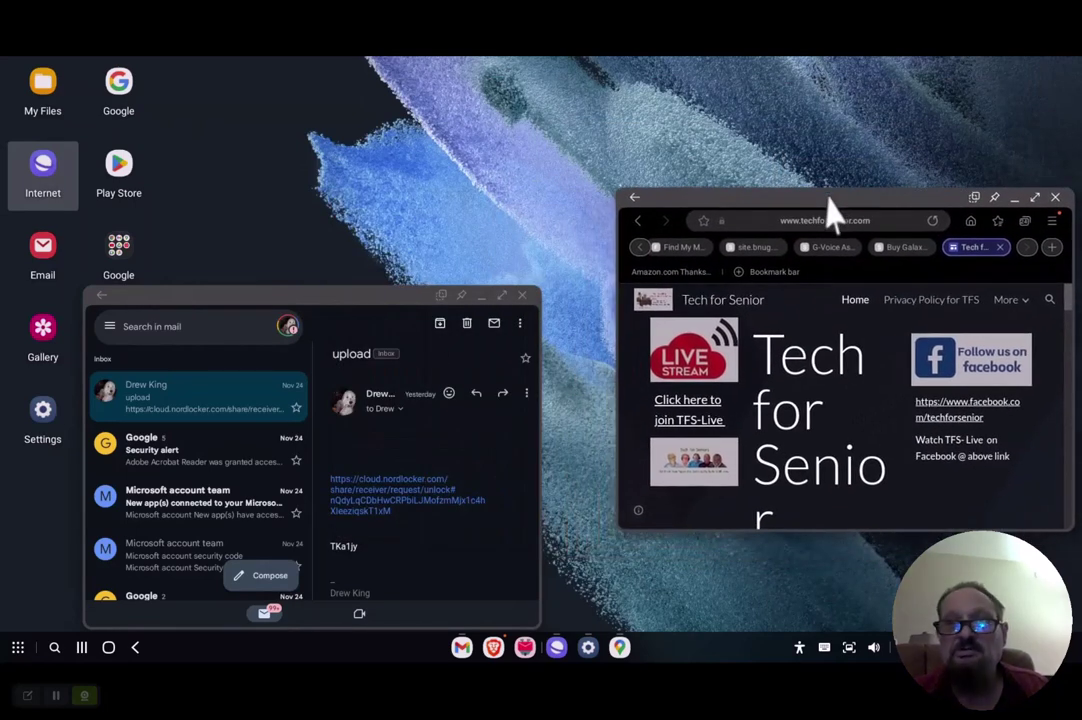
- Close the full-screen Settings window to return to the desktop with Gmail and the browser
left_click(551, 211)
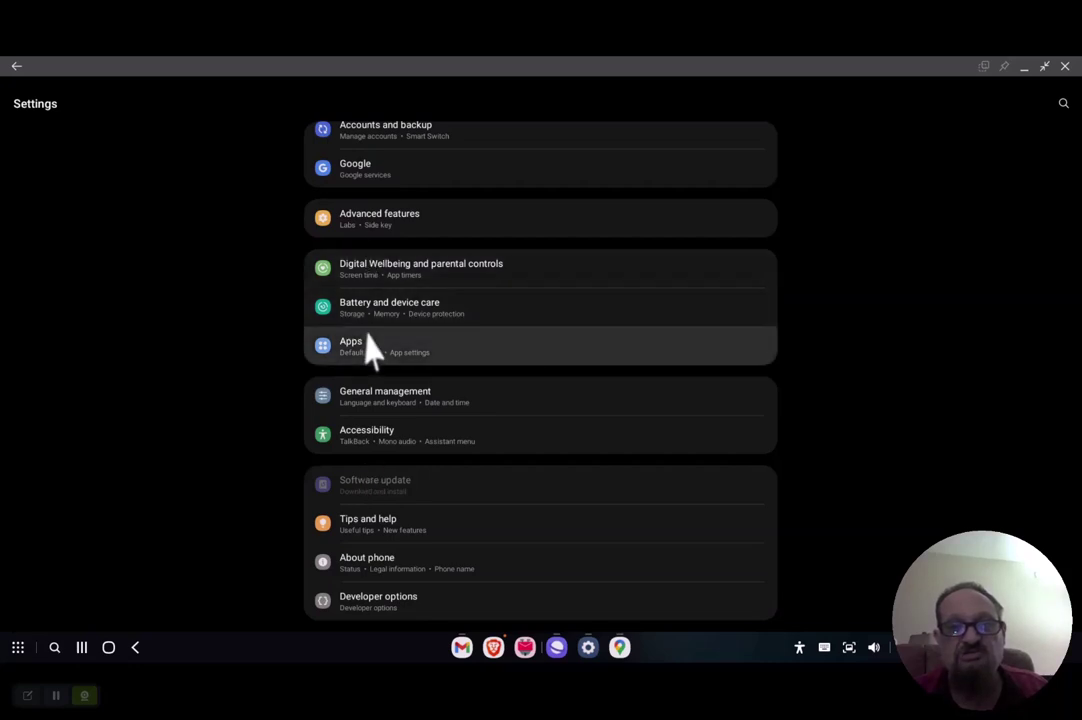
mouse_move(927, 60)
left_click(1065, 66)
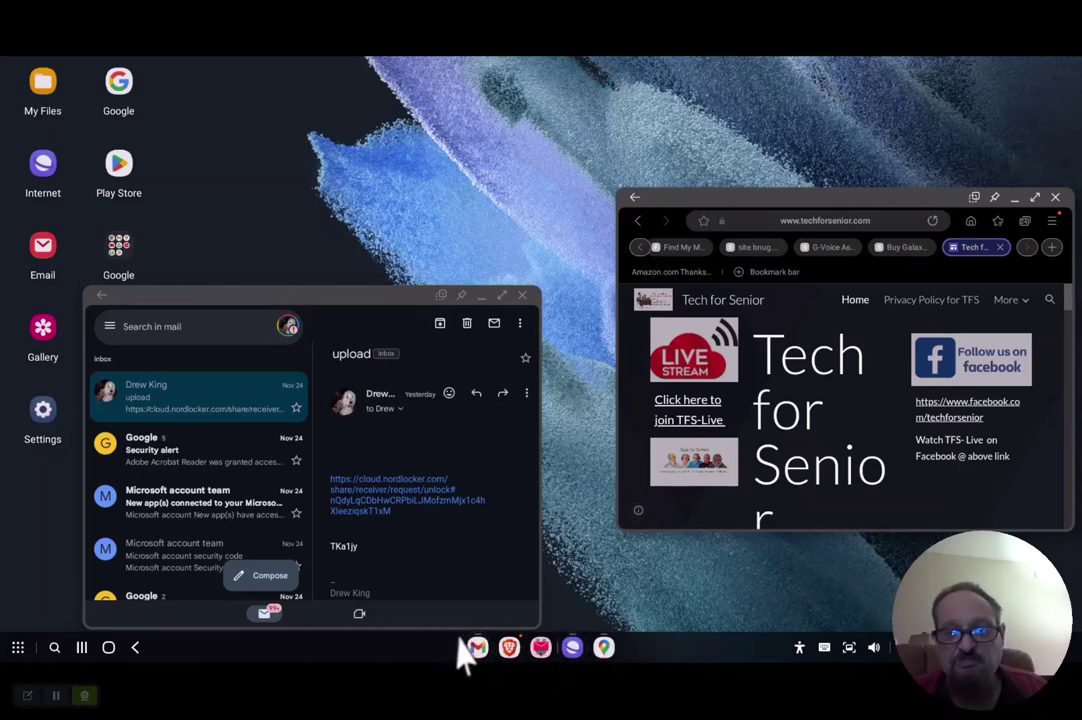
- Preview the running apps, bring up the Maps window and minimize it, twice in a row
mouse_move(477, 660)
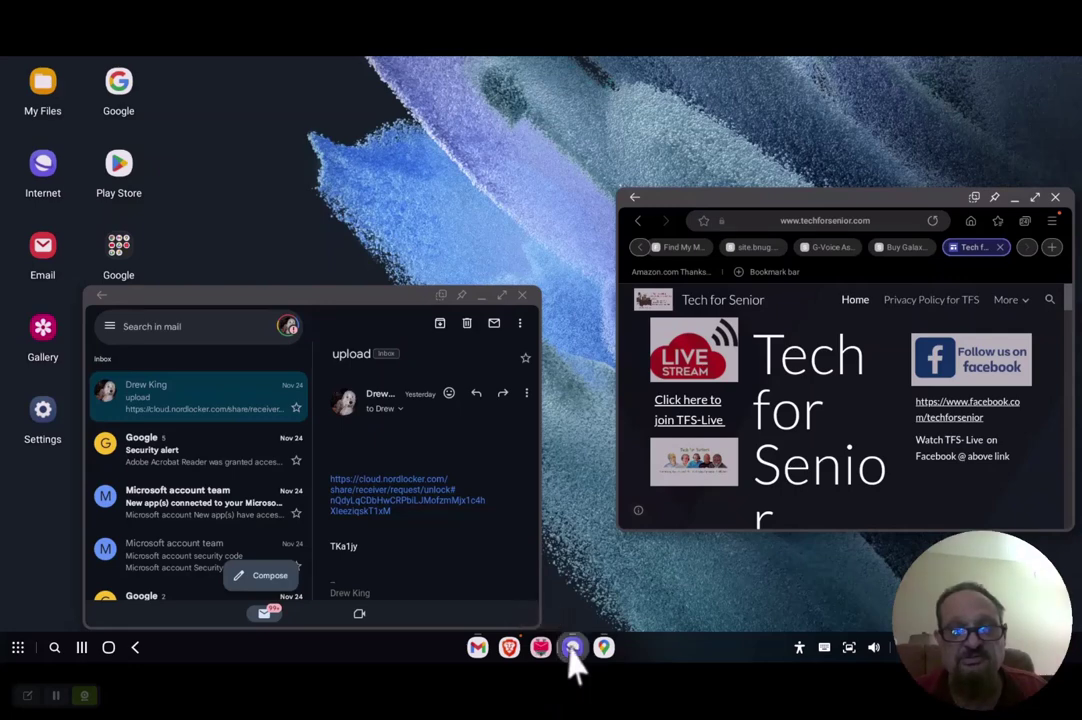
mouse_move(572, 657)
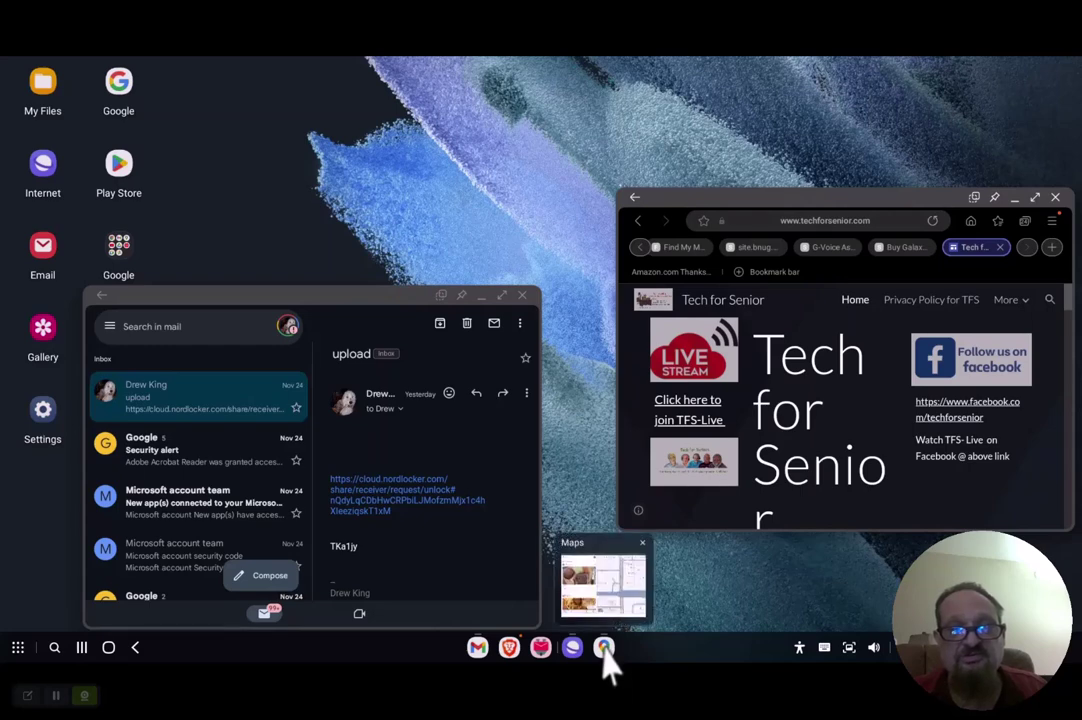
left_click(604, 648)
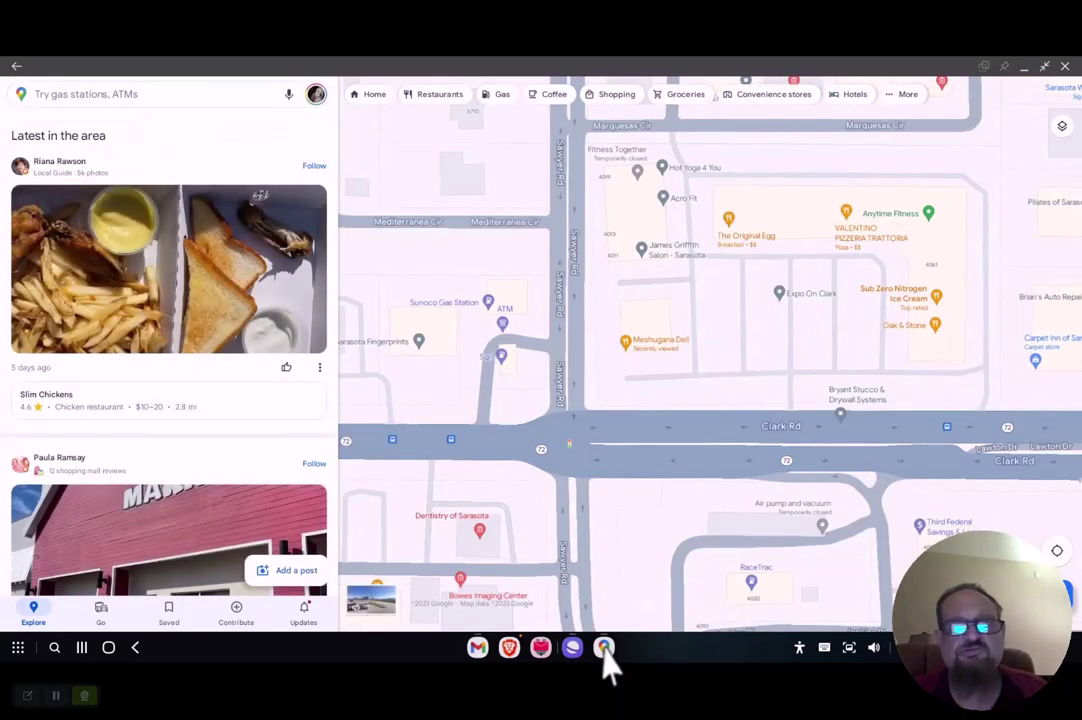
left_click(604, 648)
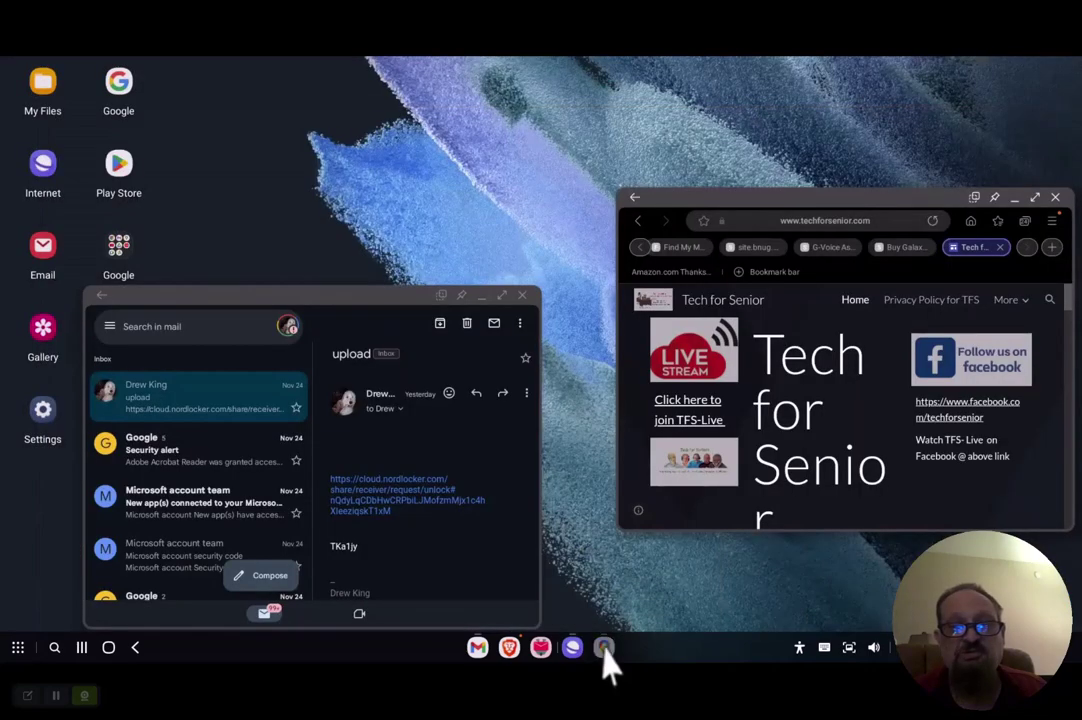
left_click(604, 648)
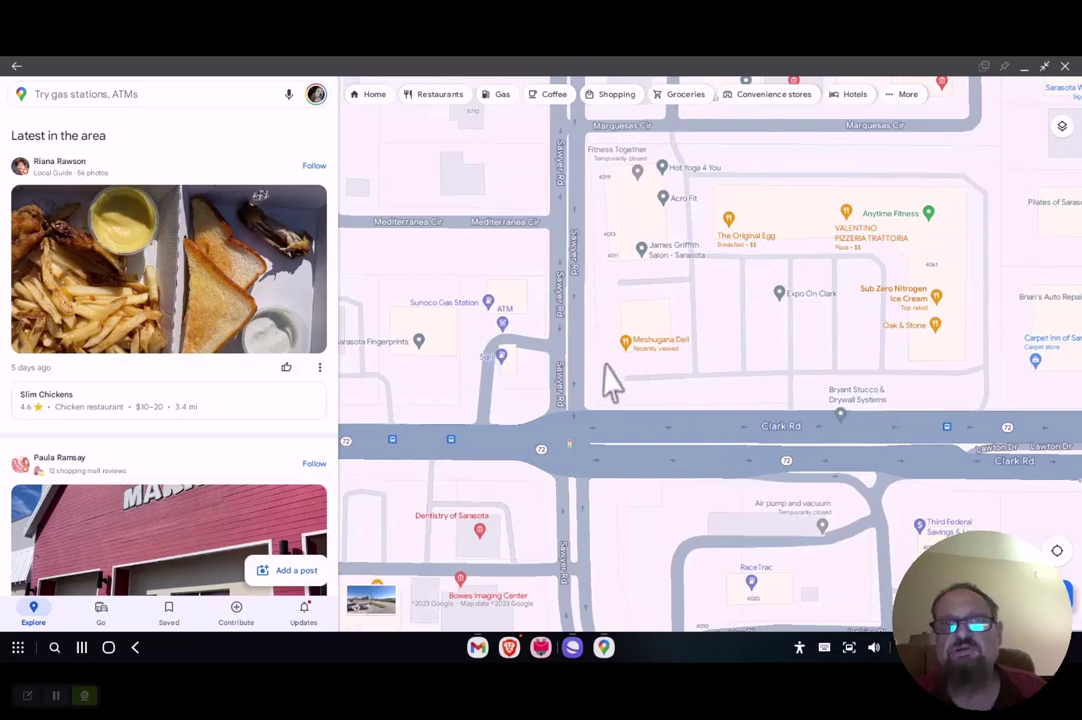
left_click(1024, 67)
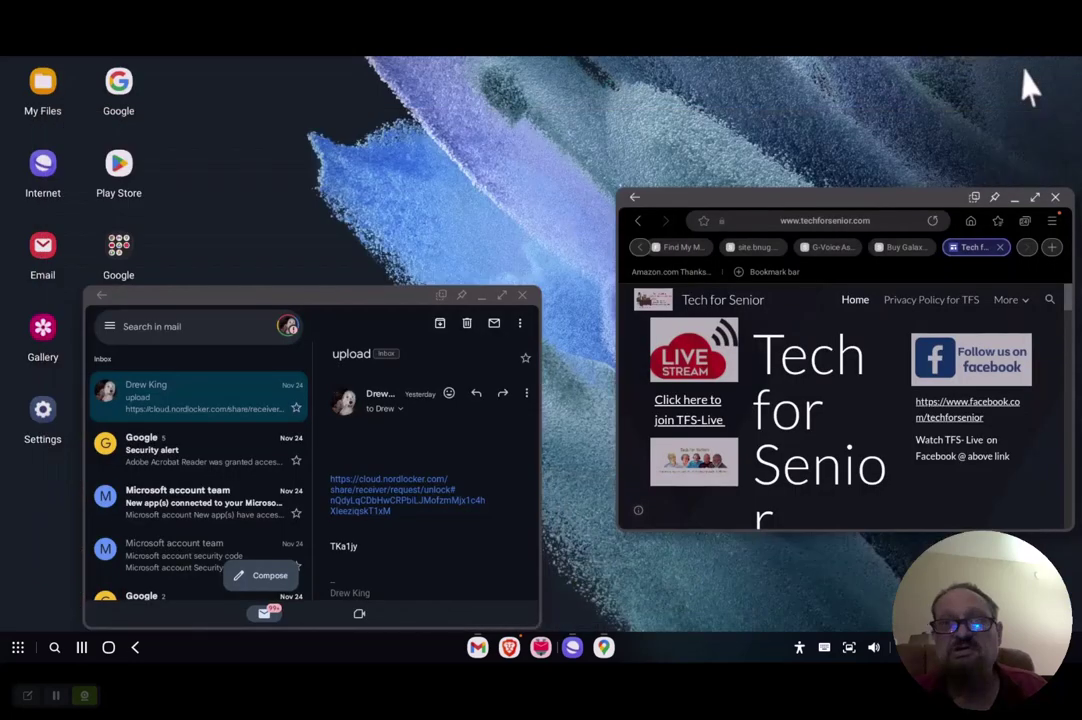
- Launch AccuWeather from the full app list, maximize it by restarting the app, and expand DeX to full screen
left_click(18, 648)
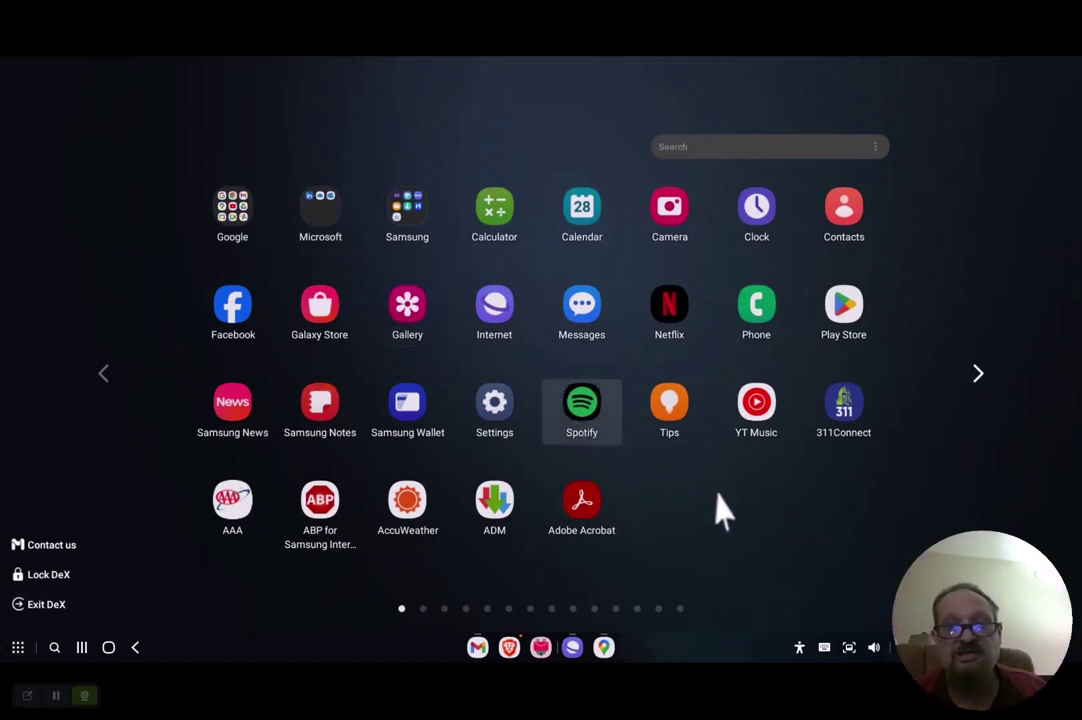
left_click(407, 505)
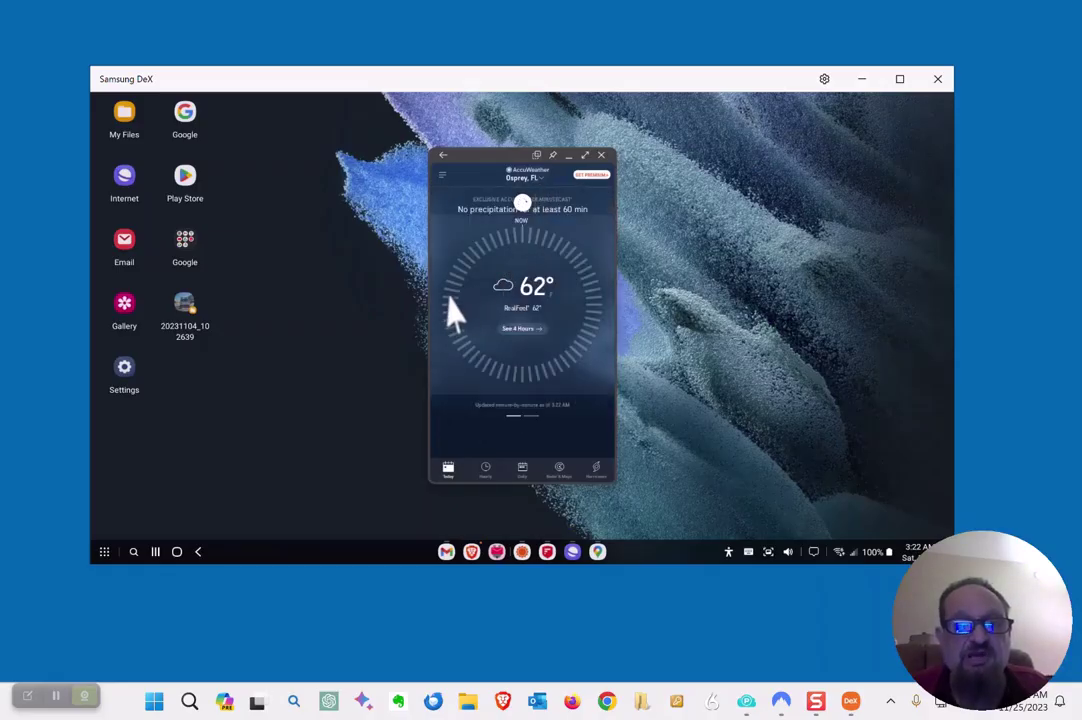
left_click(585, 156)
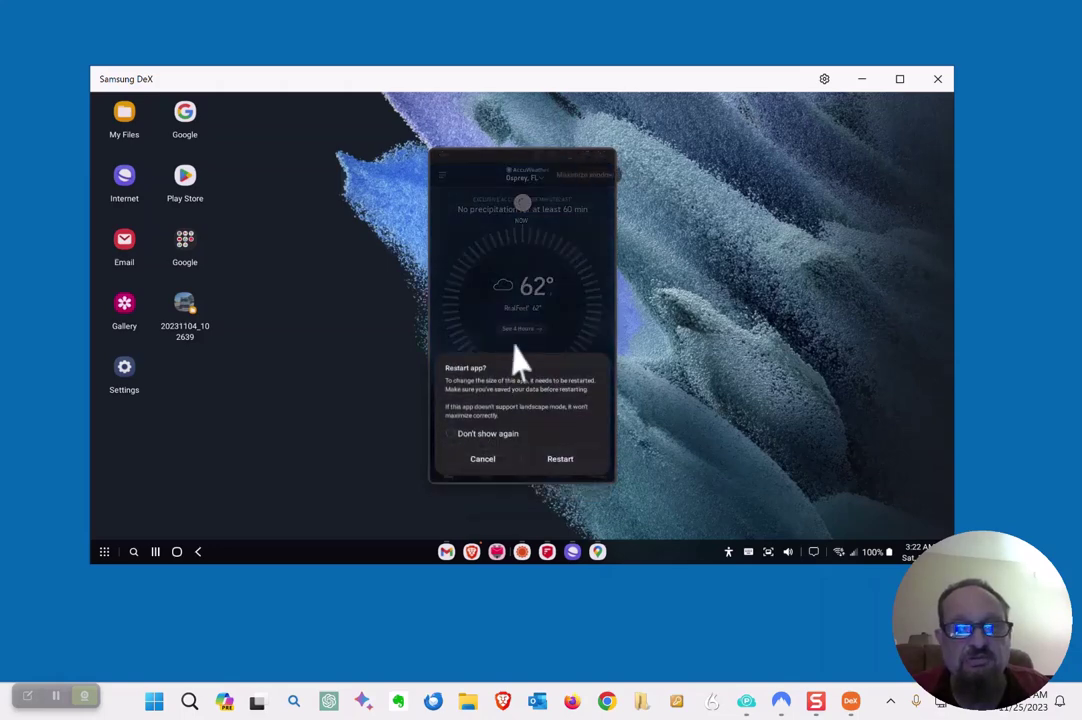
left_click(559, 461)
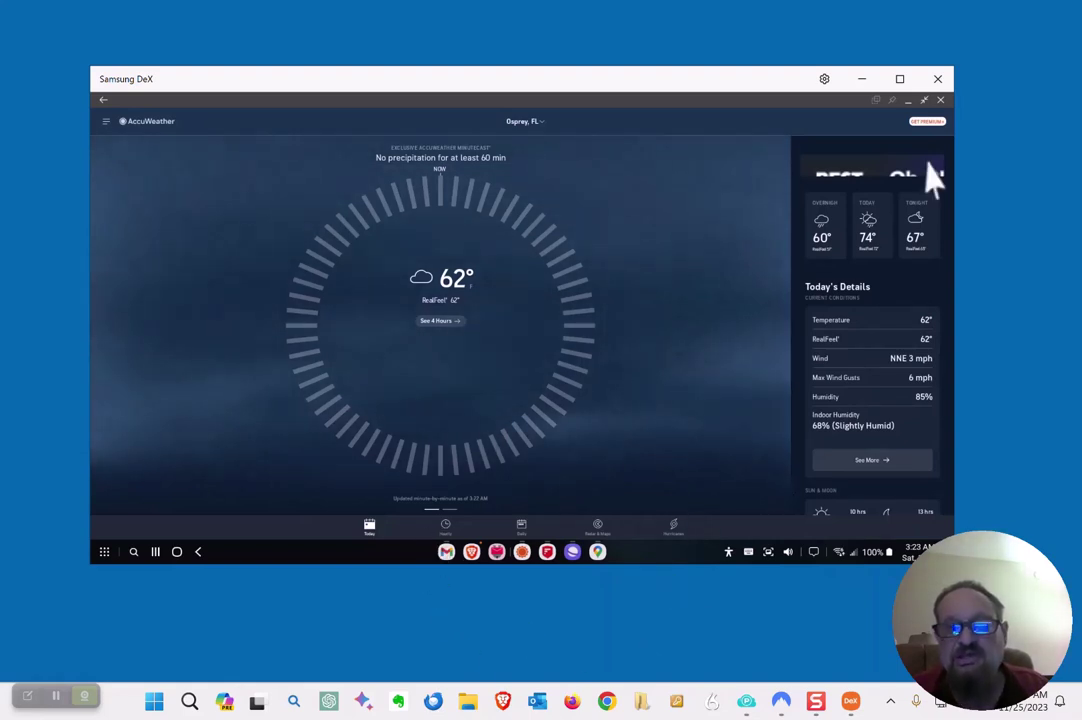
left_click(899, 79)
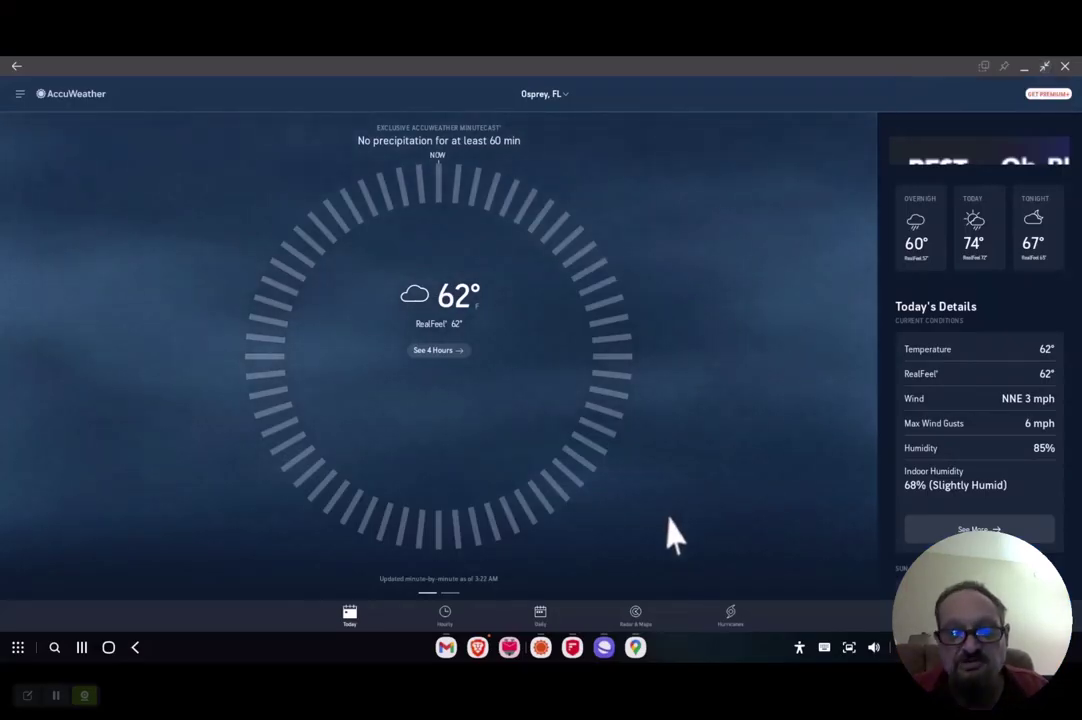
- View AccuWeather's Radar & Maps page, restore the app to a small window and move it toward the desktop's left side
left_click(638, 622)
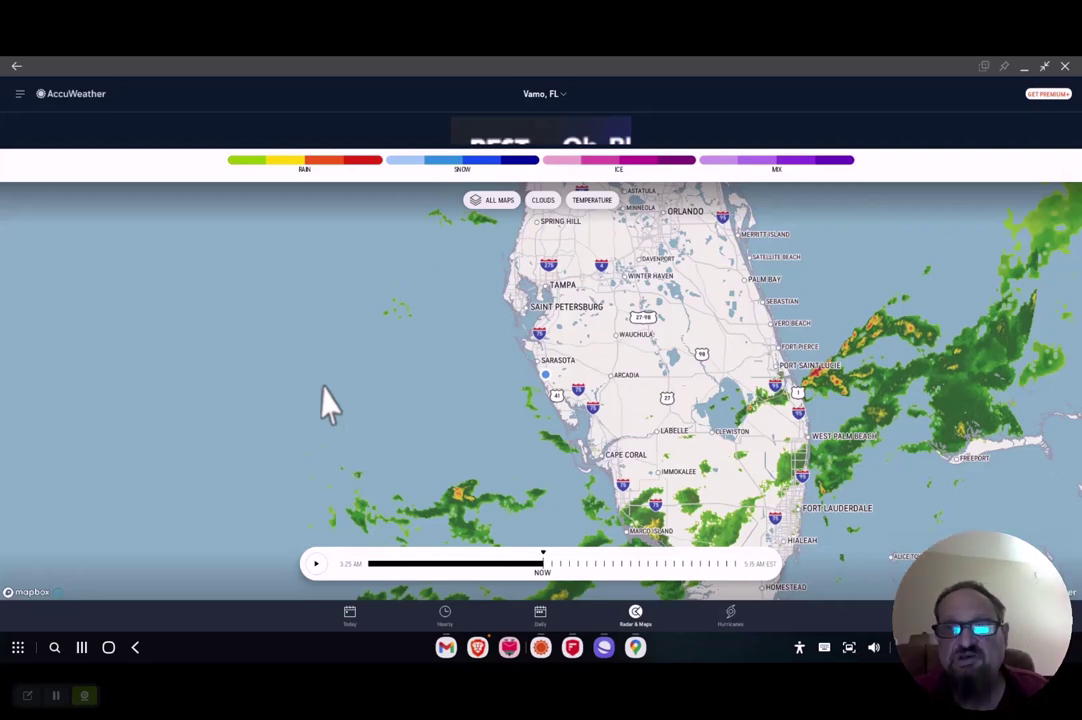
left_click(1044, 67)
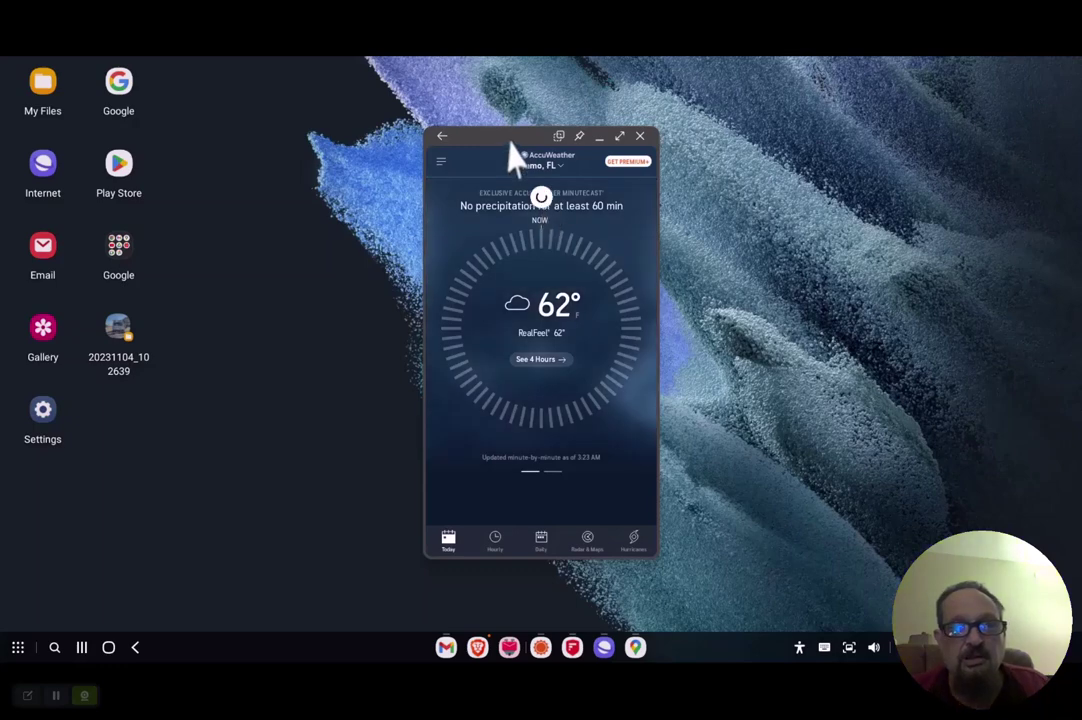
left_click_drag(509, 140, 290, 121)
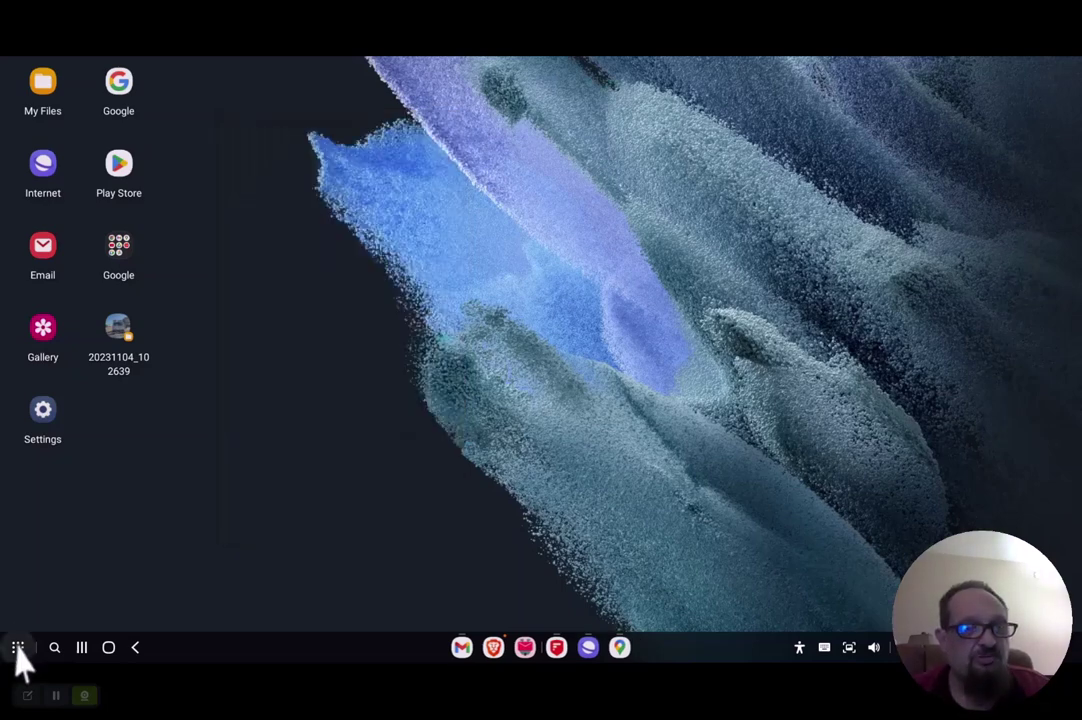
- Add an AccuWeather shortcut from the full app list to the desktop, beside the Settings icon
left_click(18, 648)
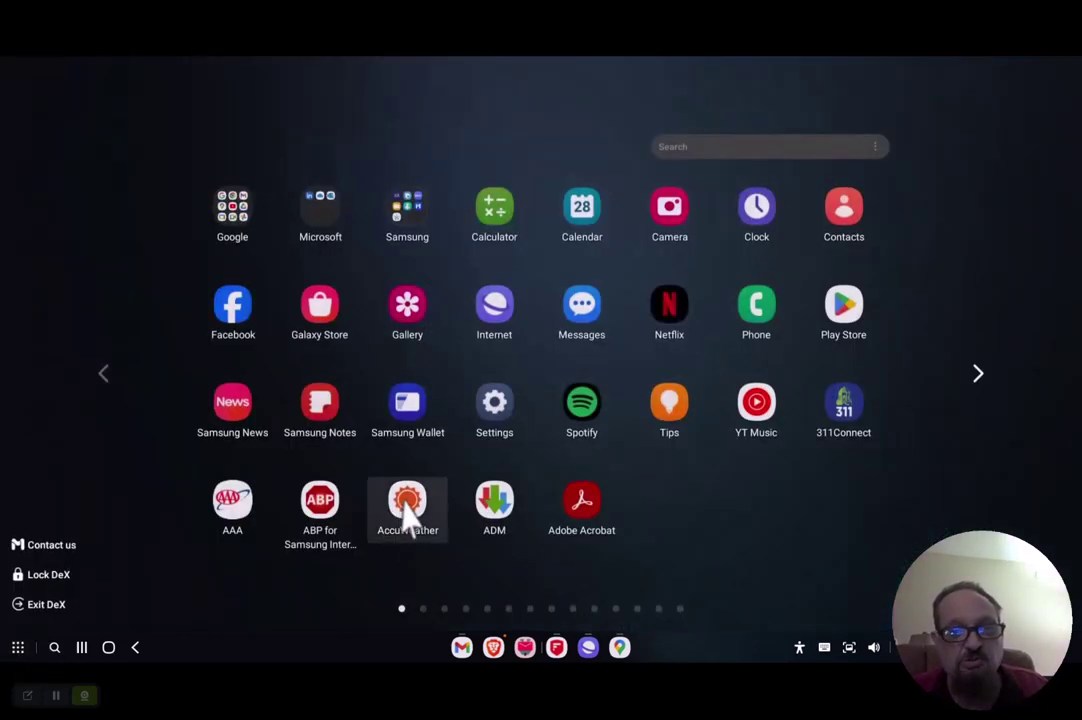
left_click_drag(407, 512, 135, 430)
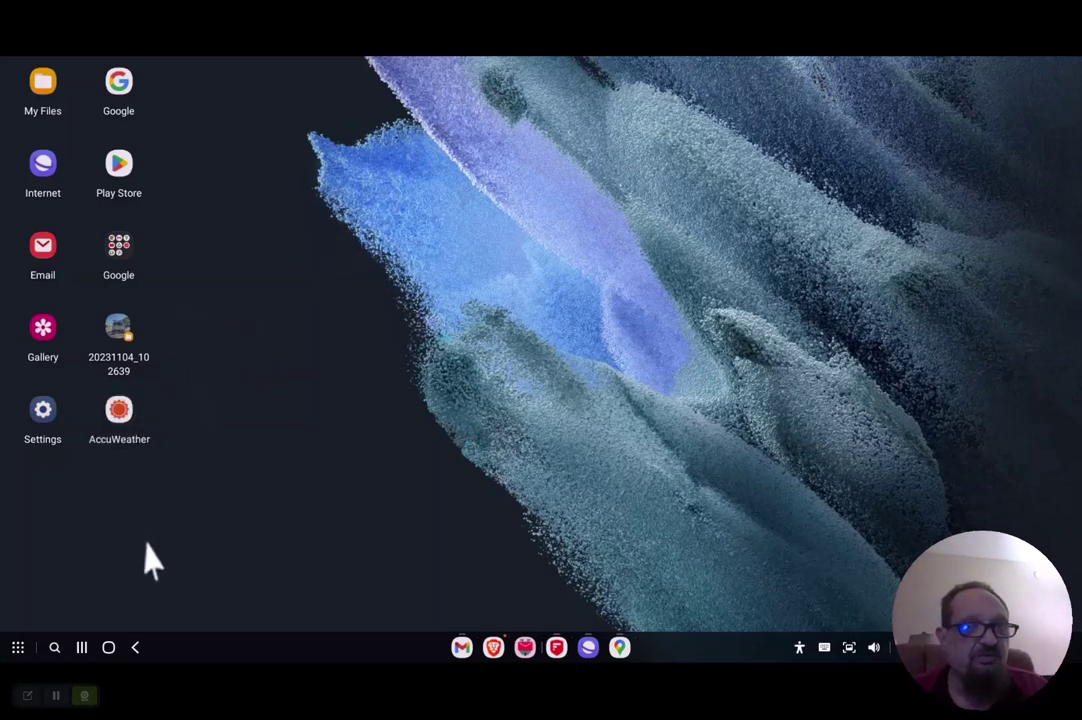
- Search the installed apps for "Back" and launch Backgammon Mighty
left_click(18, 648)
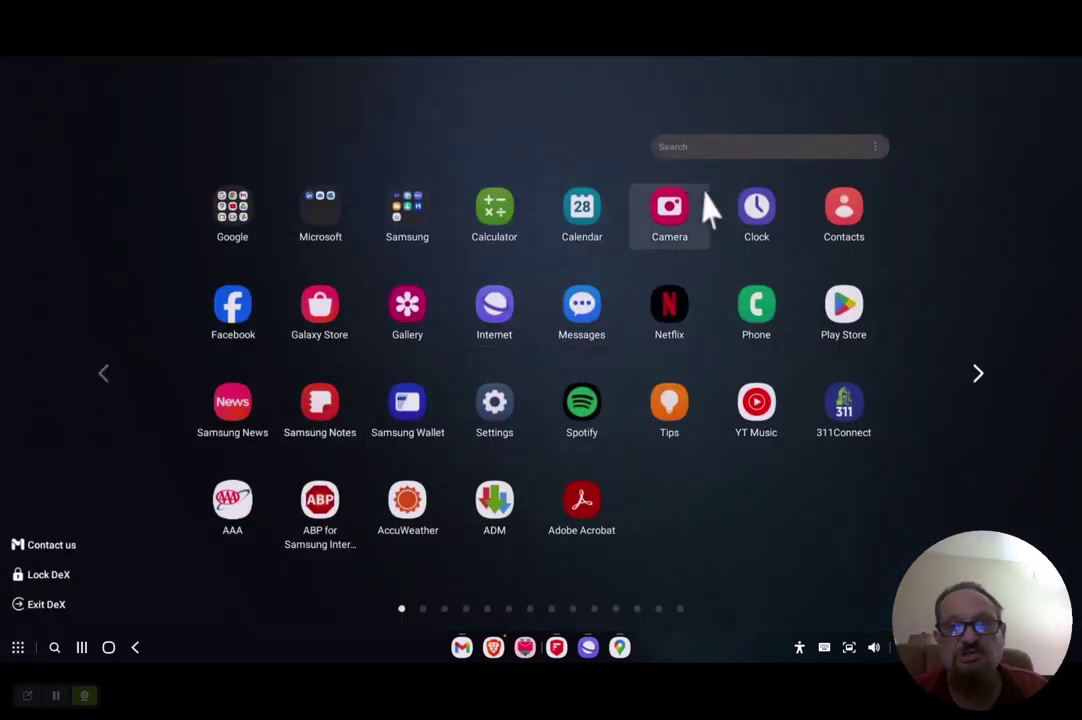
left_click(690, 155)
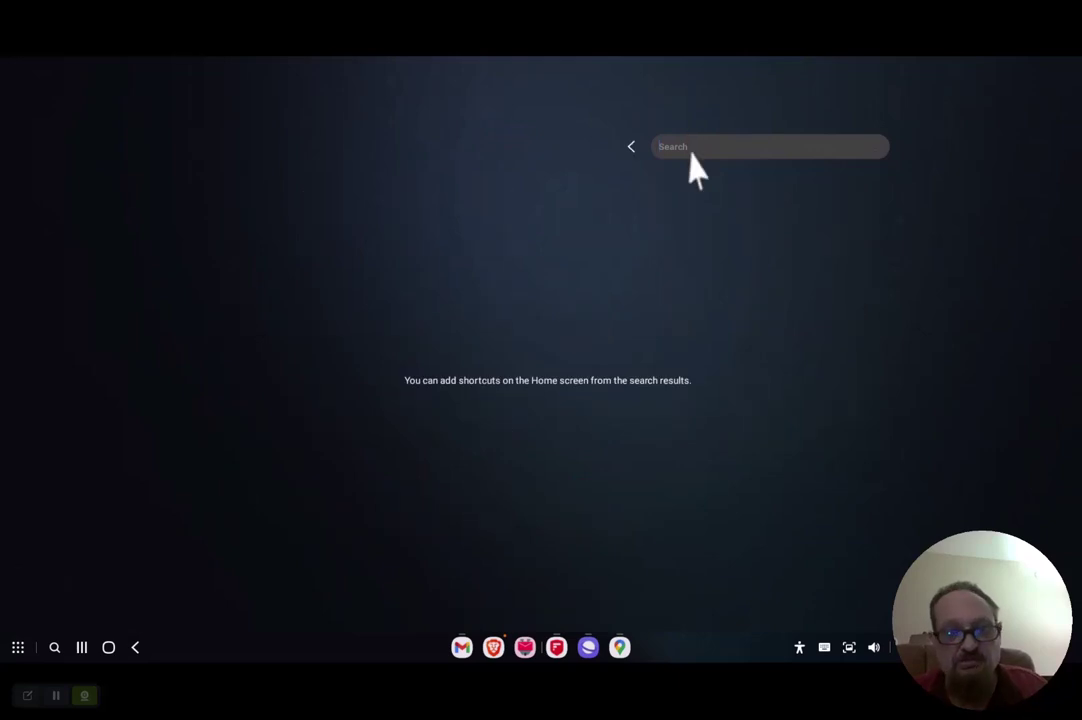
type("Back")
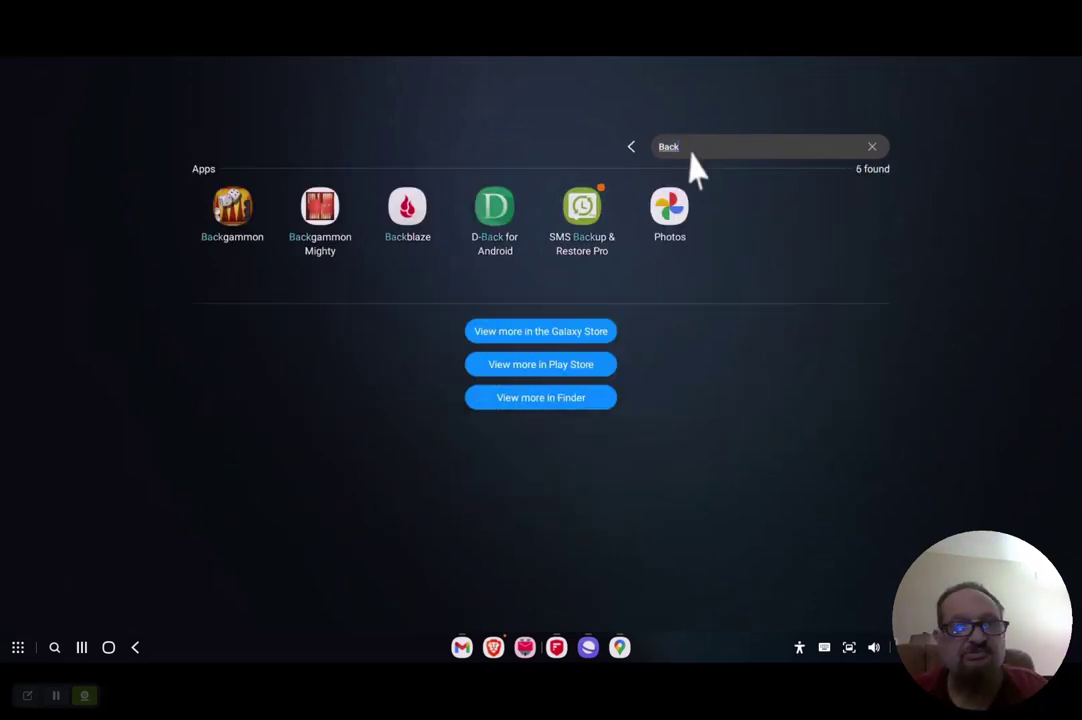
left_click(312, 224)
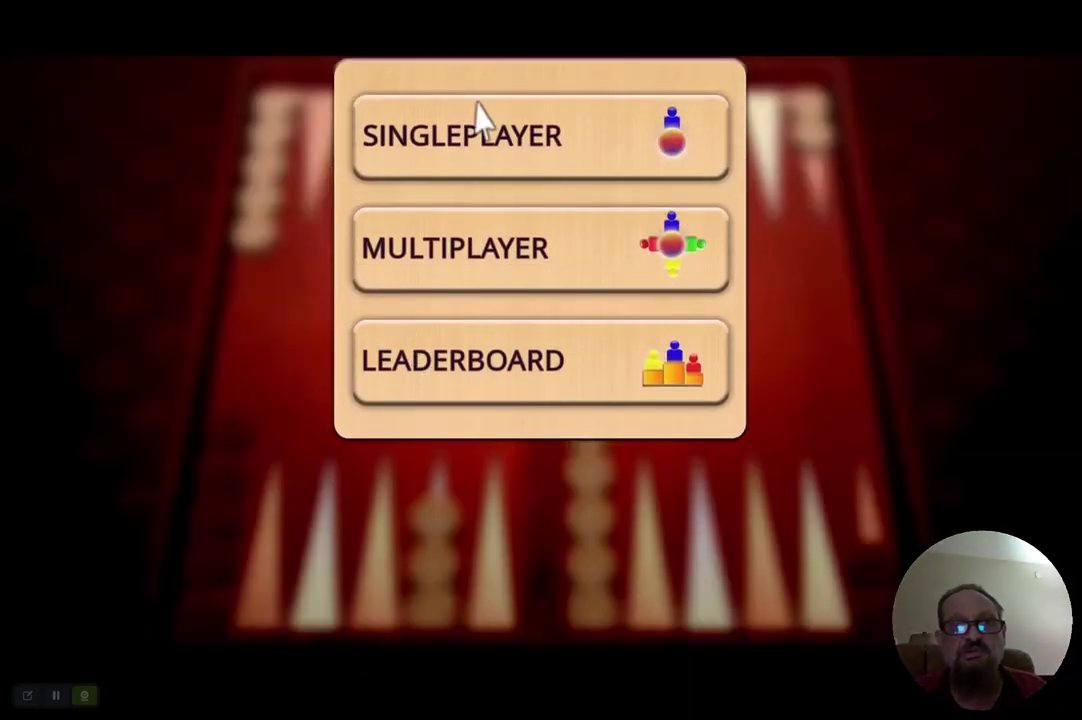
- Start a single-player backgammon game and answer the Google Play Games sign-in prompt
left_click(534, 152)
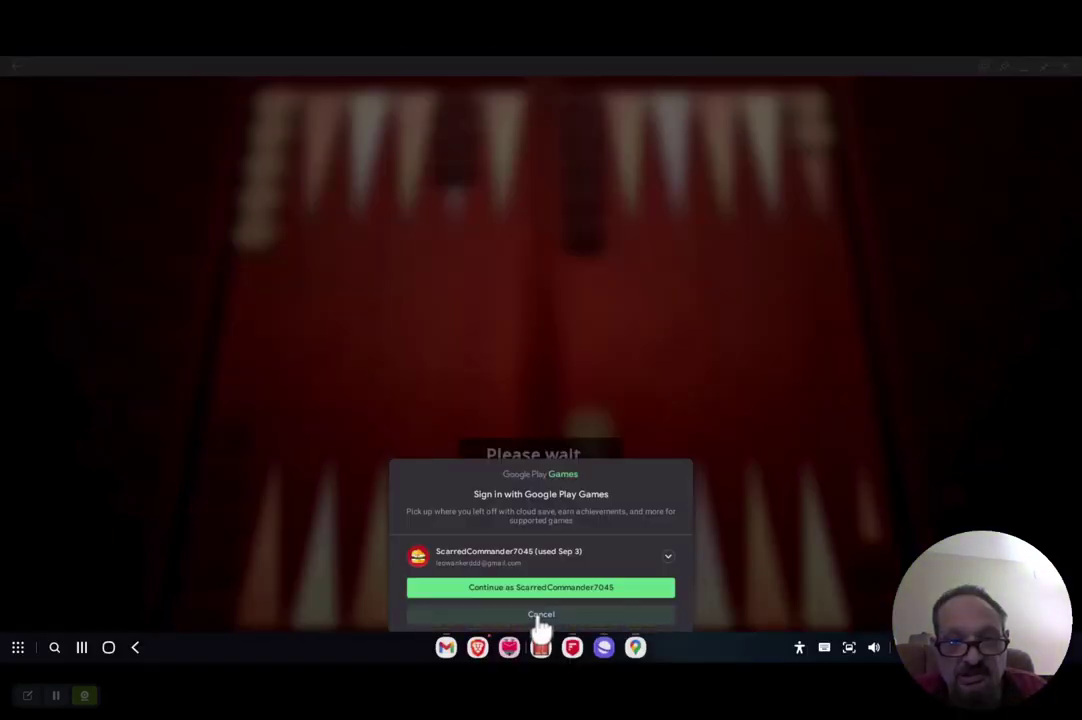
left_click(542, 594)
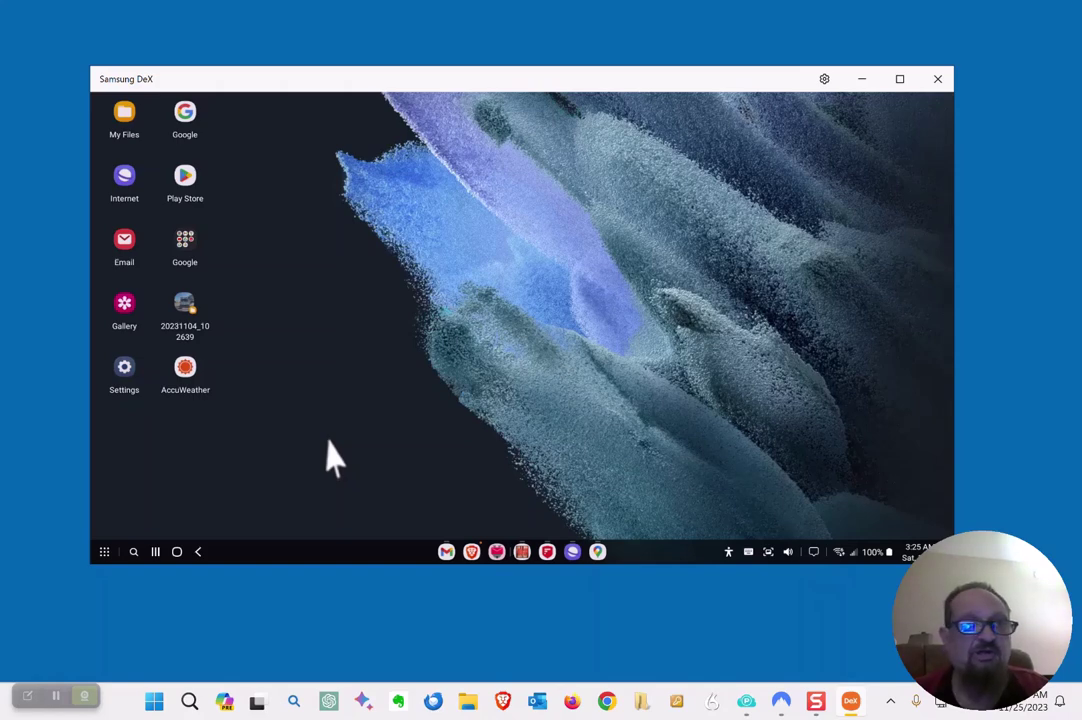
- Move the DeX window up and to the right on the Windows desktop and open the phone's My Files app
left_click_drag(441, 80, 547, 58)
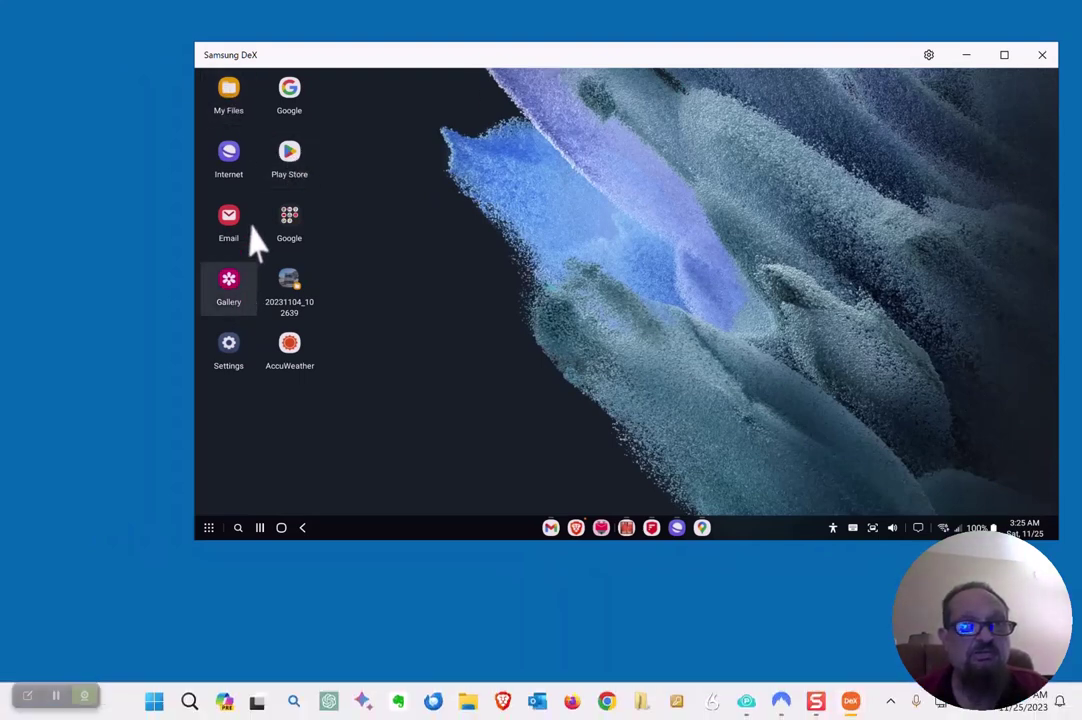
double_click(228, 95)
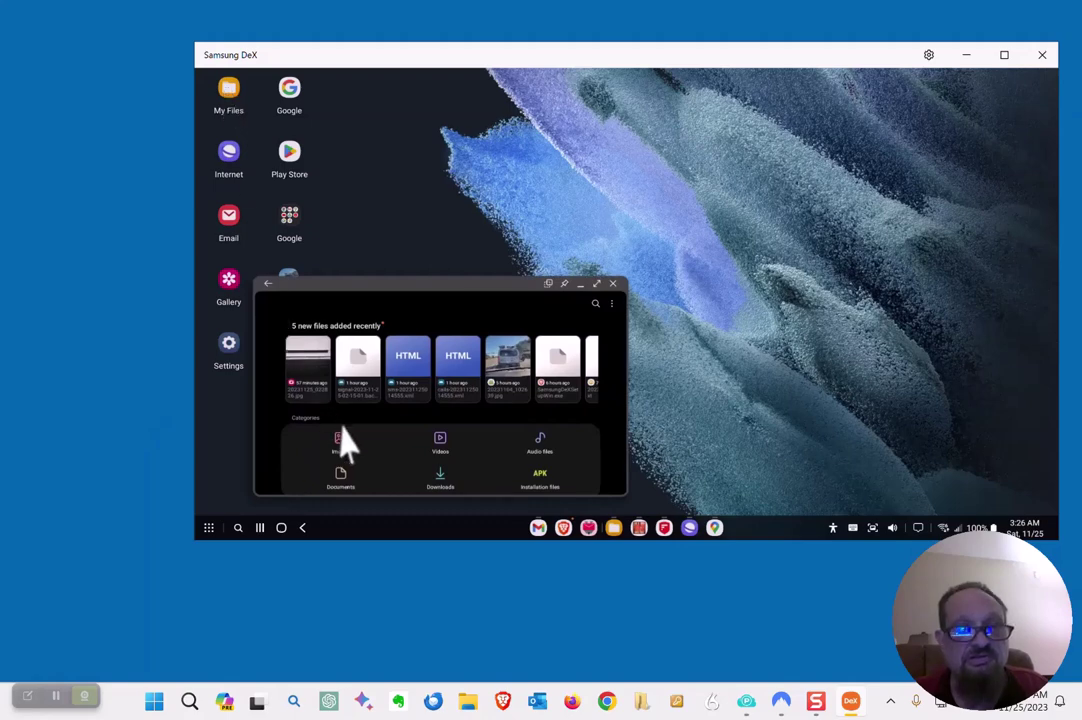
- Try to copy 20231104_102639.jpg from the phone's Downloads folder to the Windows desktop, and return to the My Files overview
left_click(442, 483)
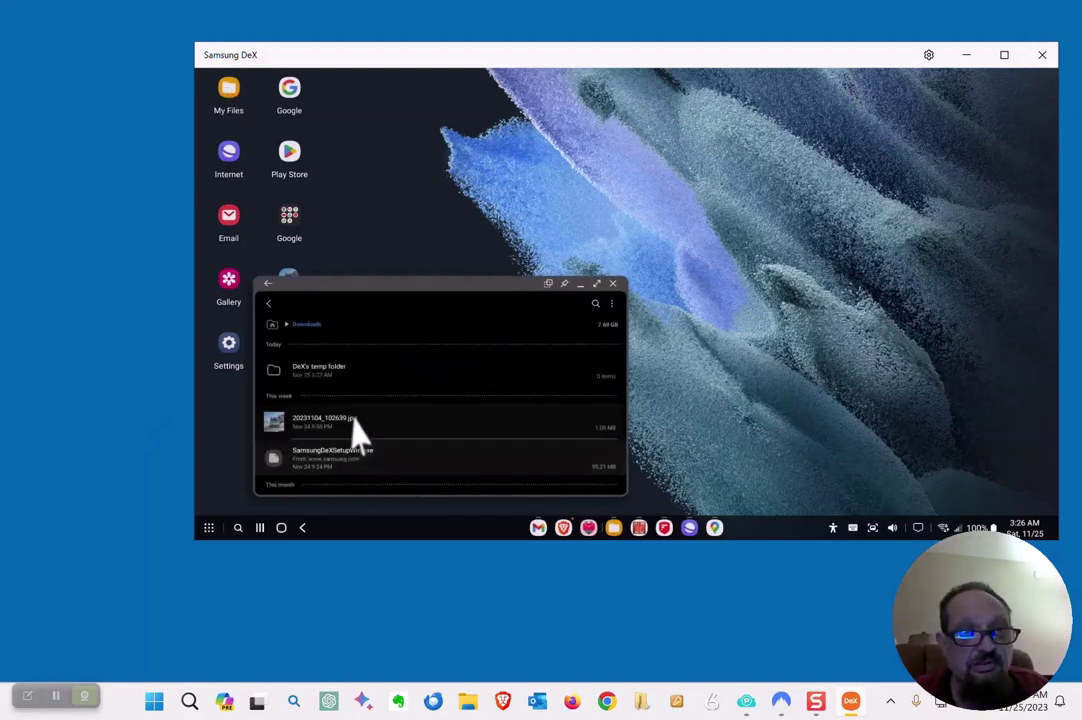
left_click_drag(355, 430, 135, 400)
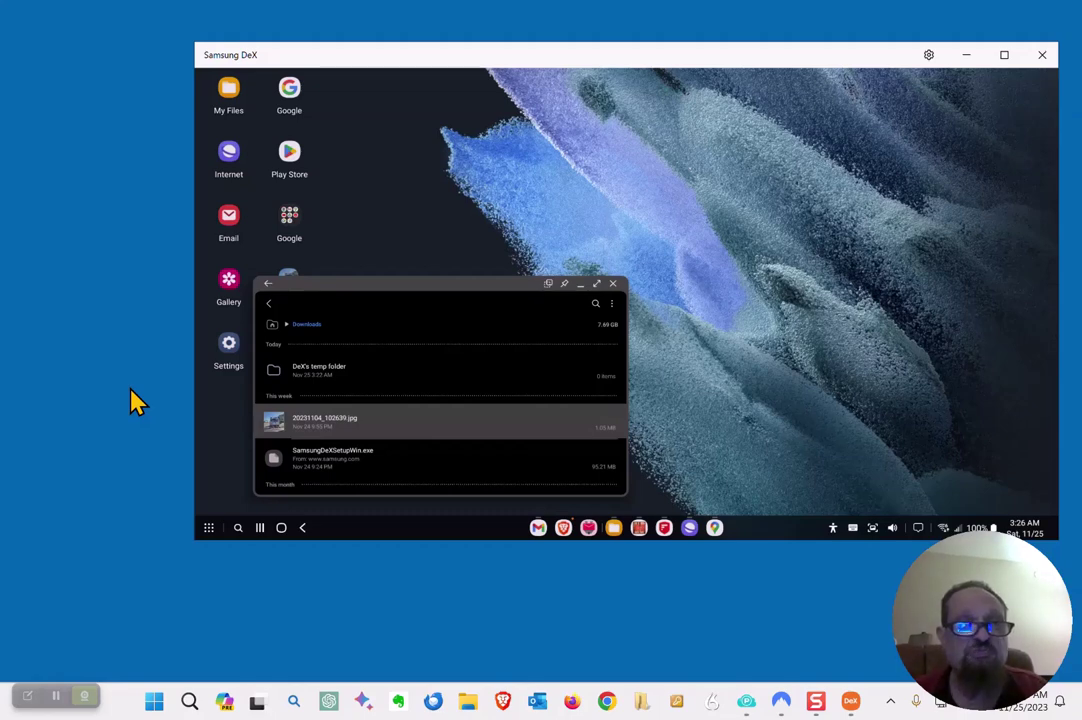
left_click(273, 425)
left_click_drag(167, 411, 113, 410)
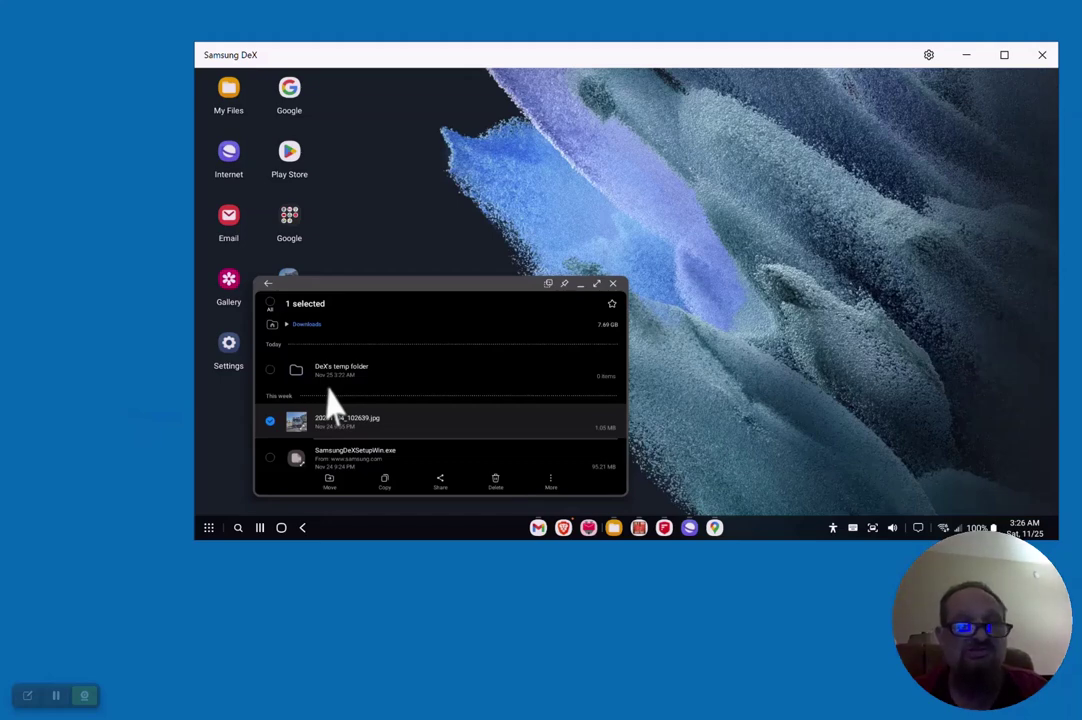
left_click(269, 287)
left_click(269, 286)
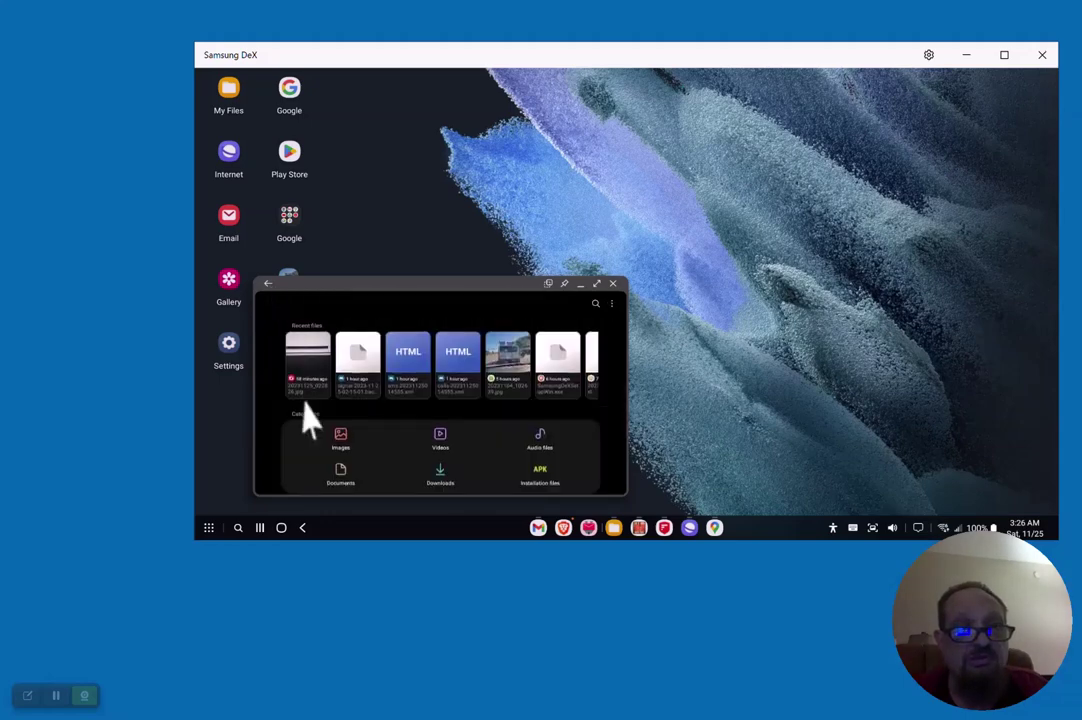
- Look through the phone's folders in the Images category of My Files
left_click(340, 455)
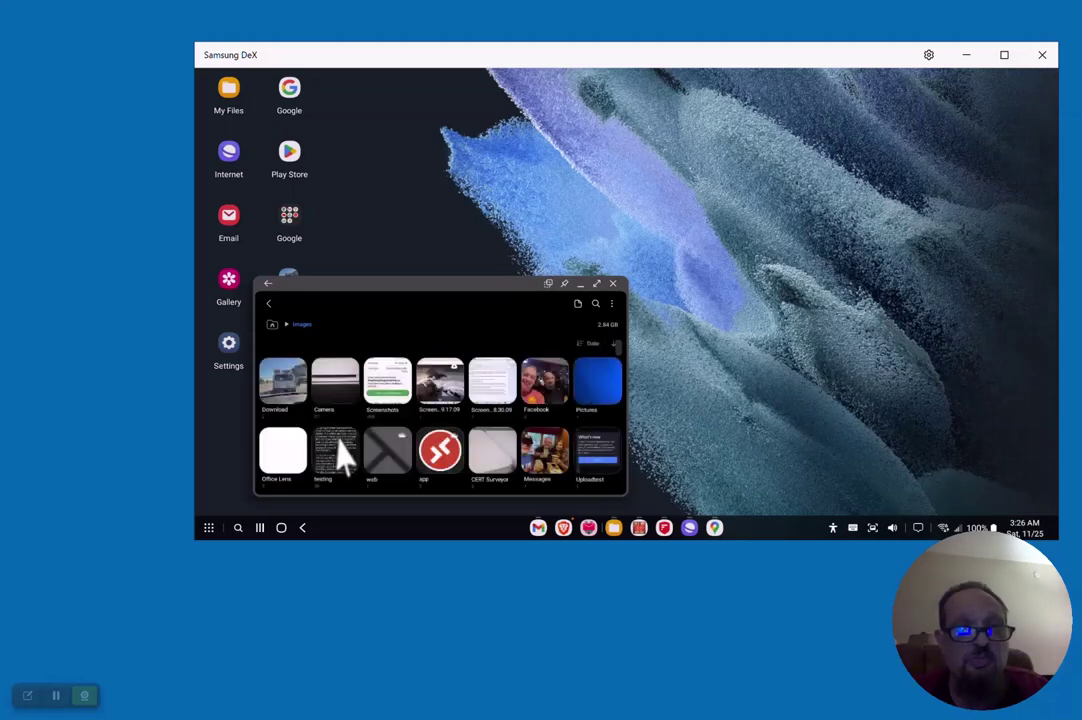
scroll(340, 455, "down", 1)
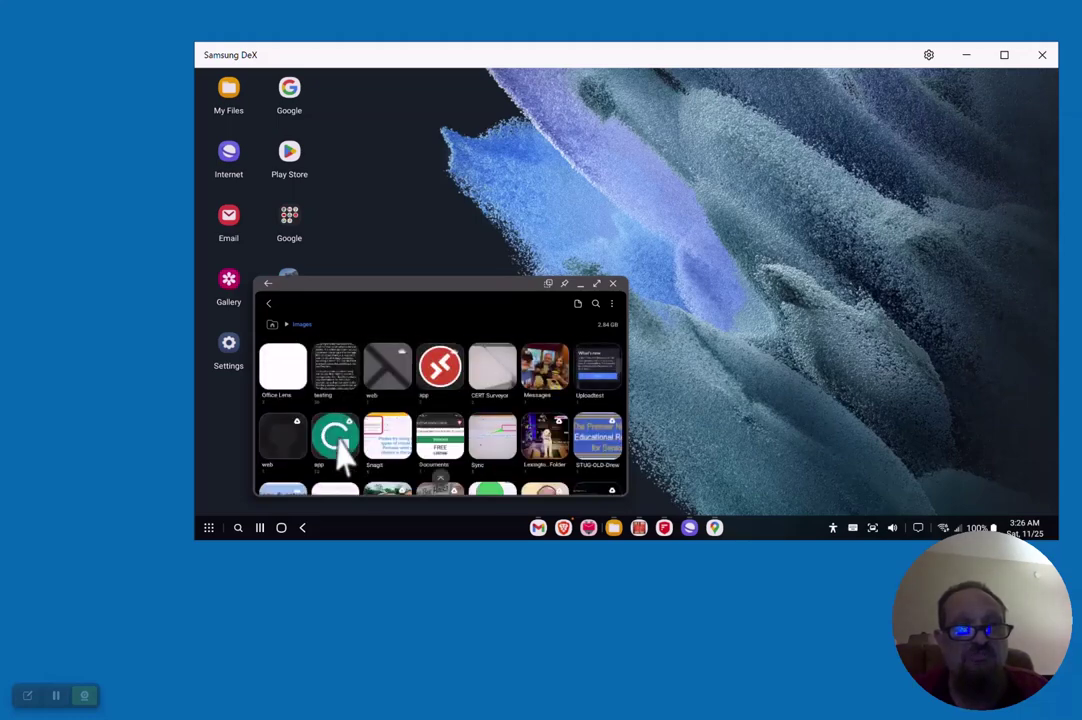
scroll(340, 455, "up", 2)
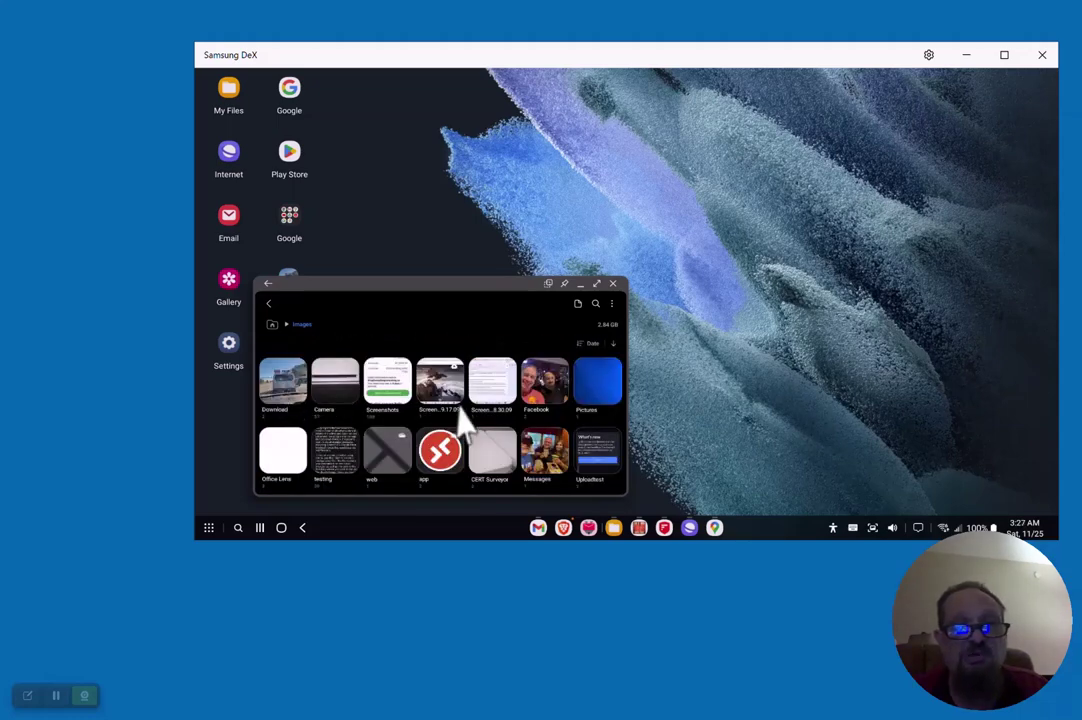
scroll(462, 420, "down", 5)
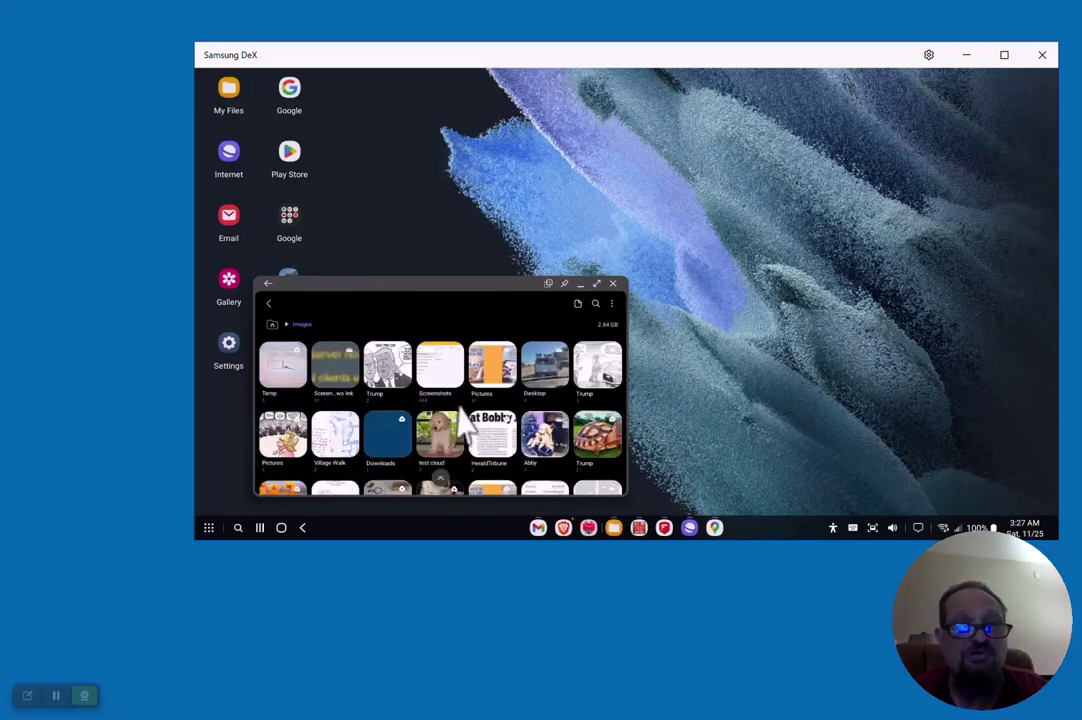
scroll(462, 420, "down", 2)
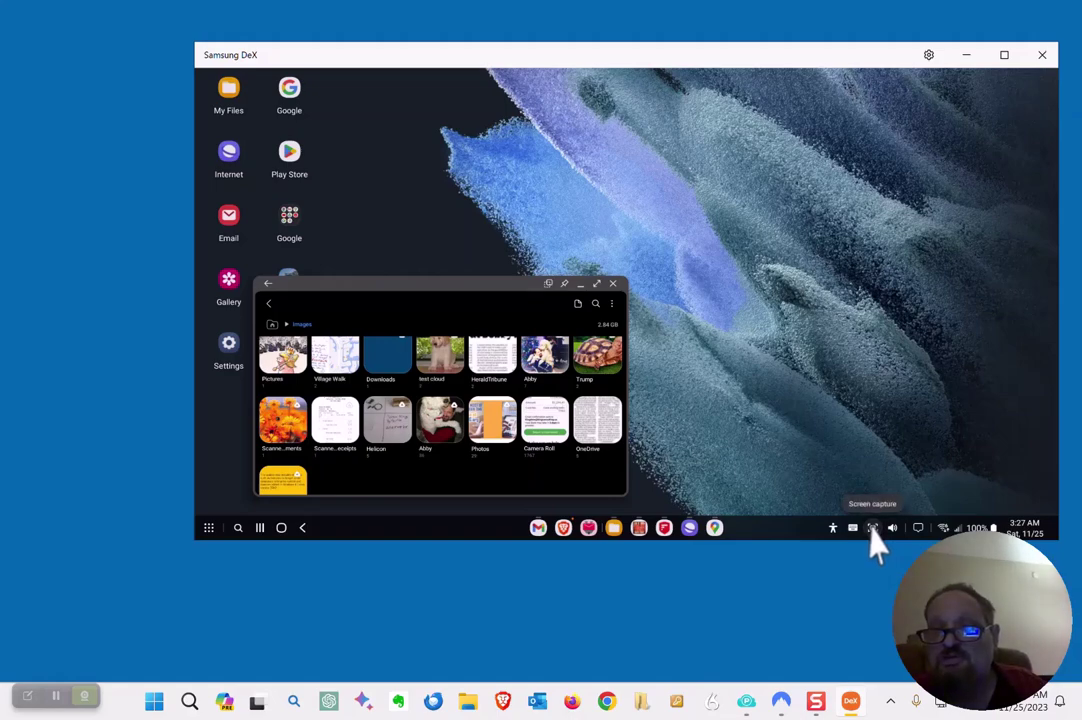
- Take a screen capture of the DeX desktop and open it with Photos just once
left_click(871, 528)
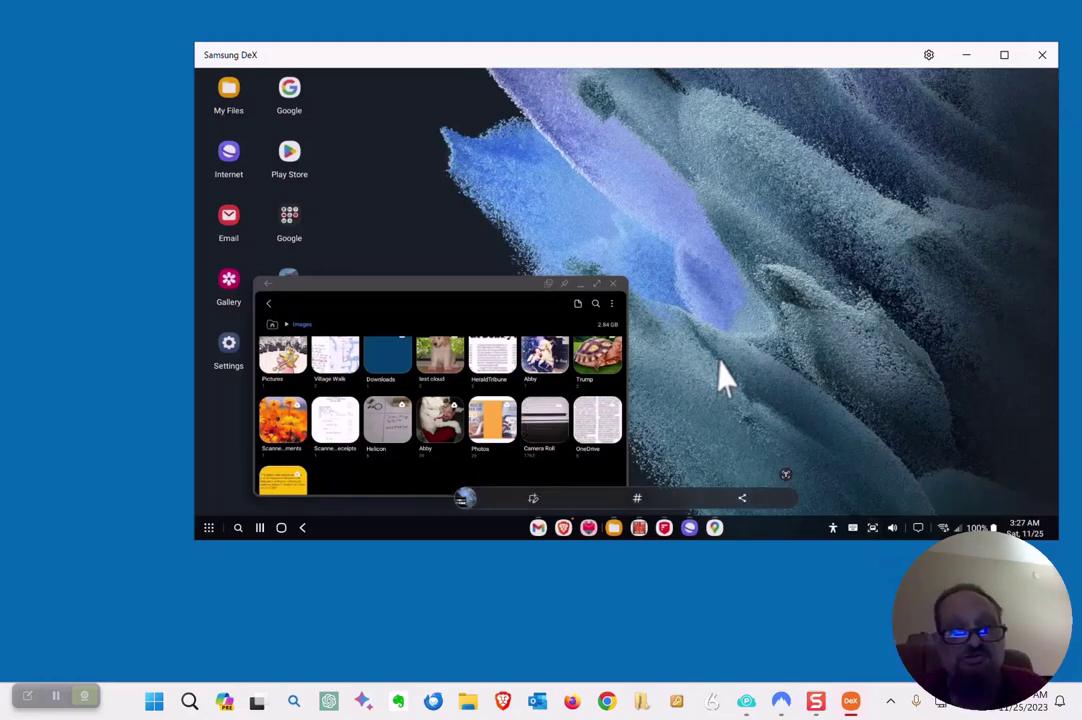
left_click(465, 500)
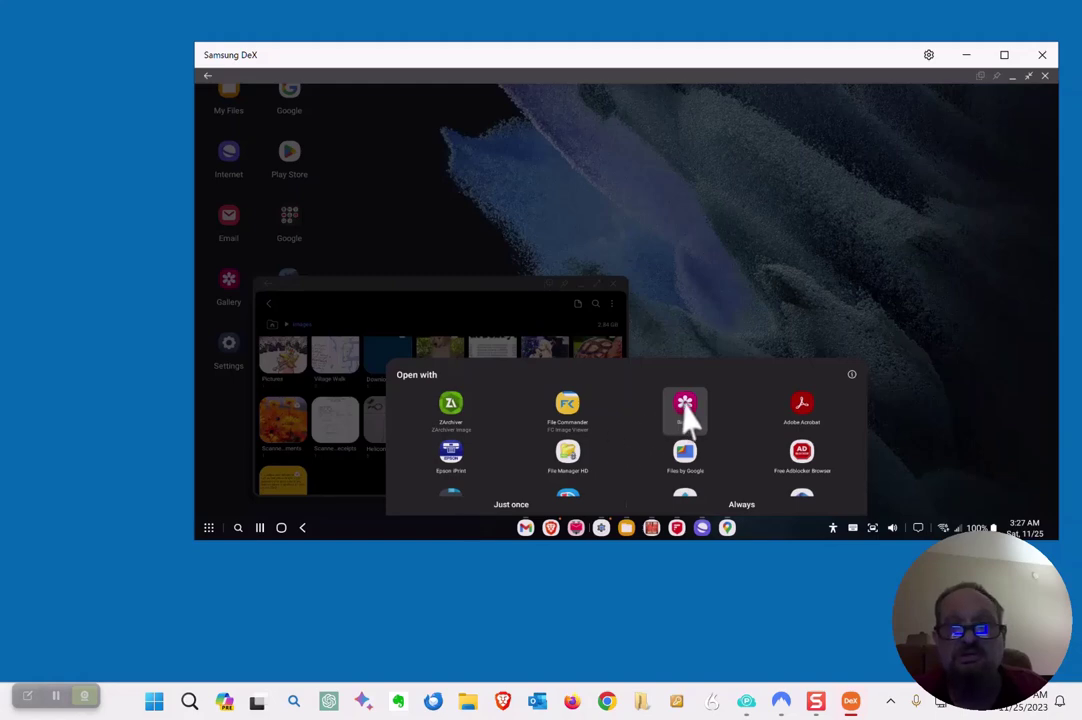
left_click(684, 404)
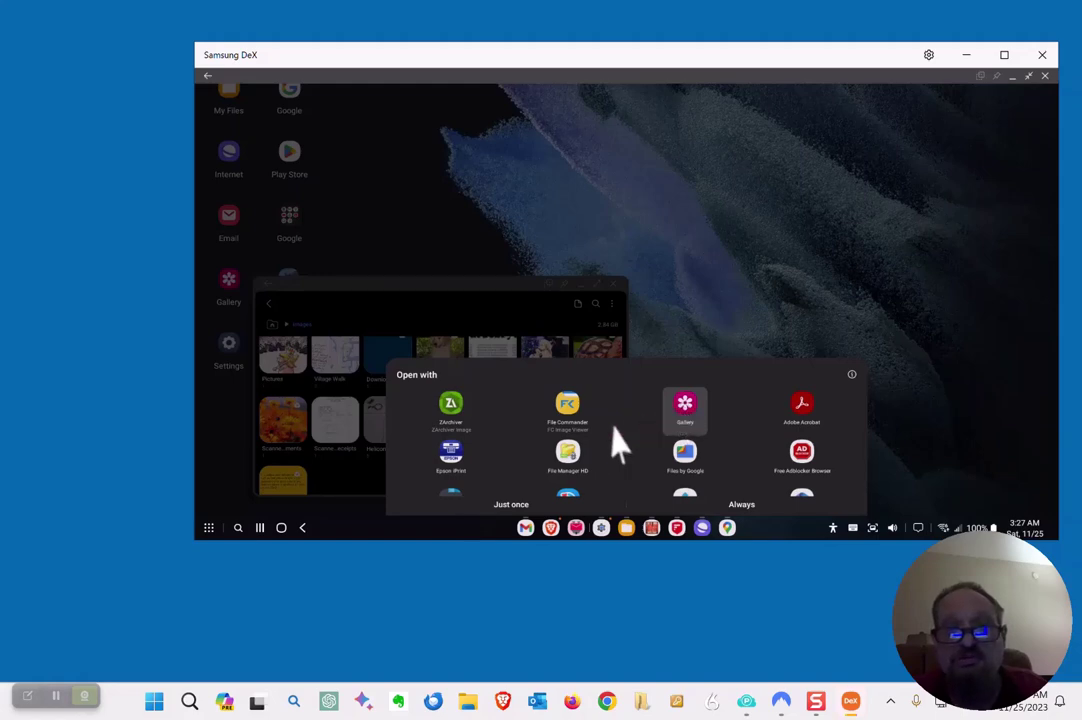
scroll(616, 447, "down", 2)
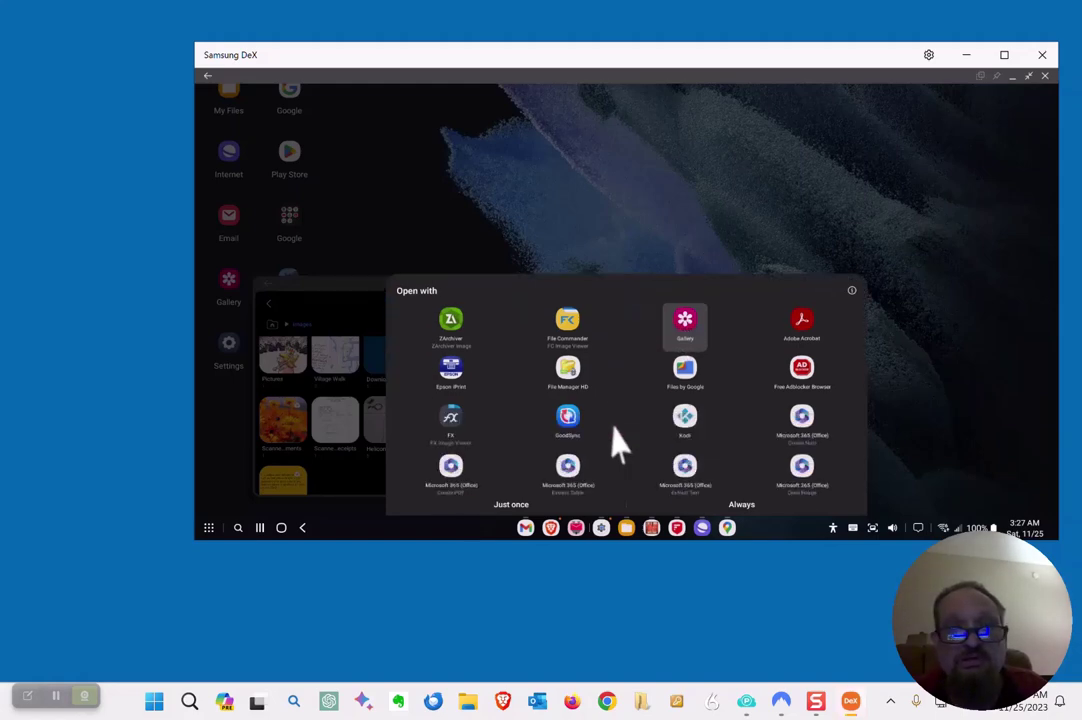
scroll(616, 445, "down", 2)
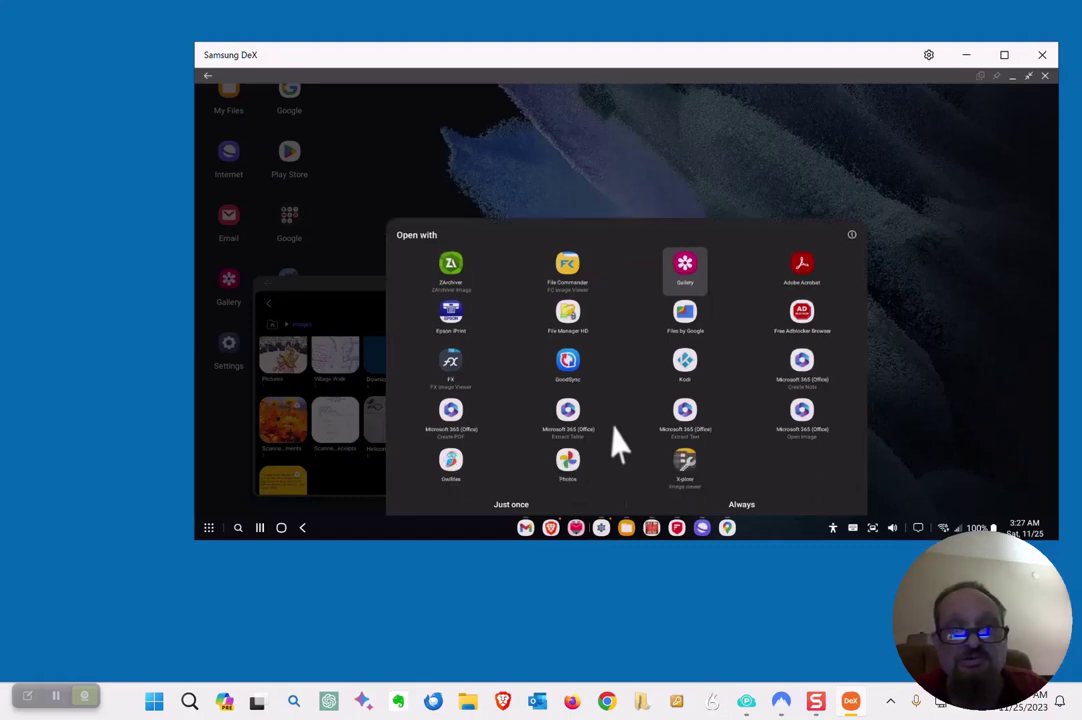
left_click(567, 465)
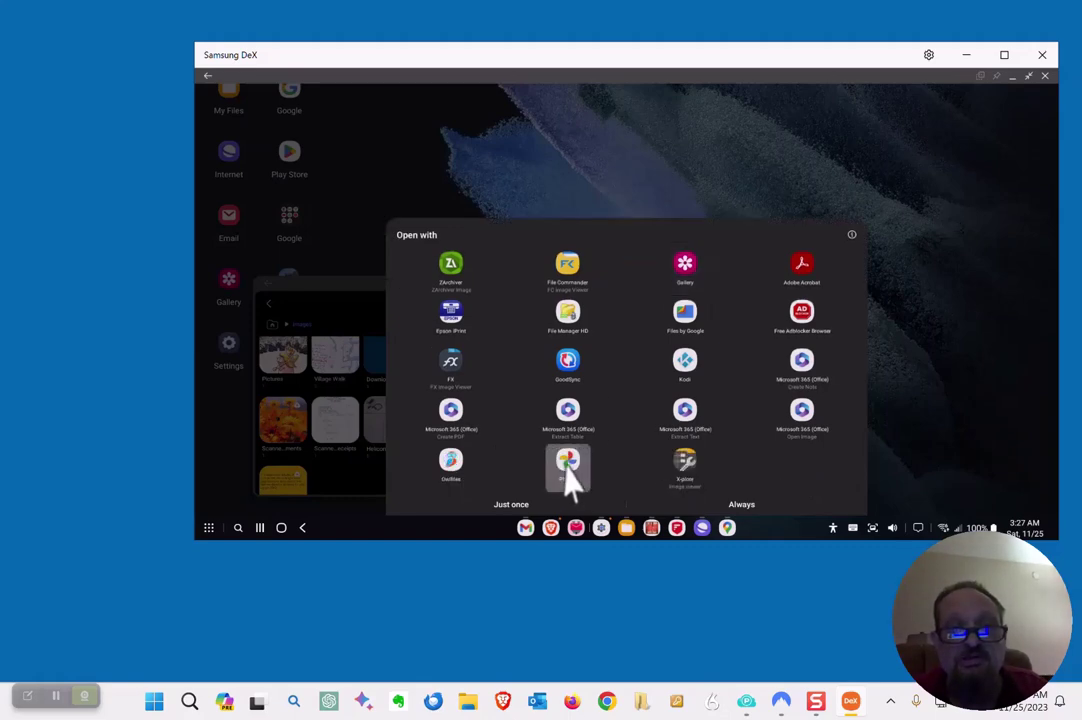
left_click(510, 505)
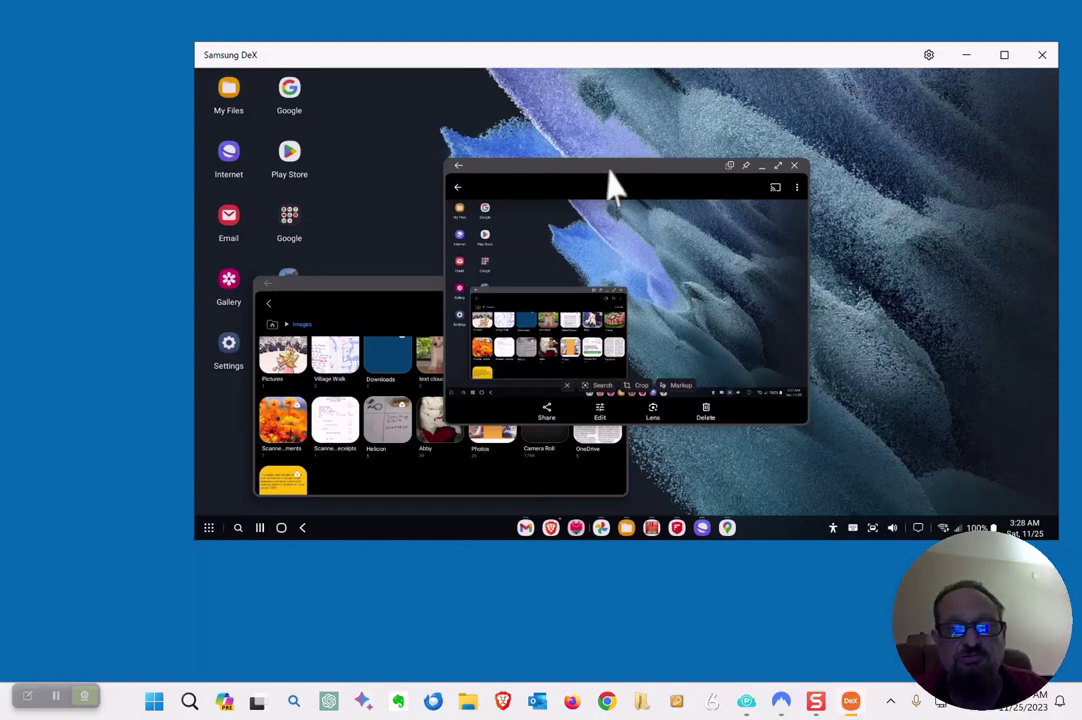
- Move the Photos window to the upper-right area of the DeX desktop and maximize the Samsung DeX window
left_click_drag(607, 168, 806, 116)
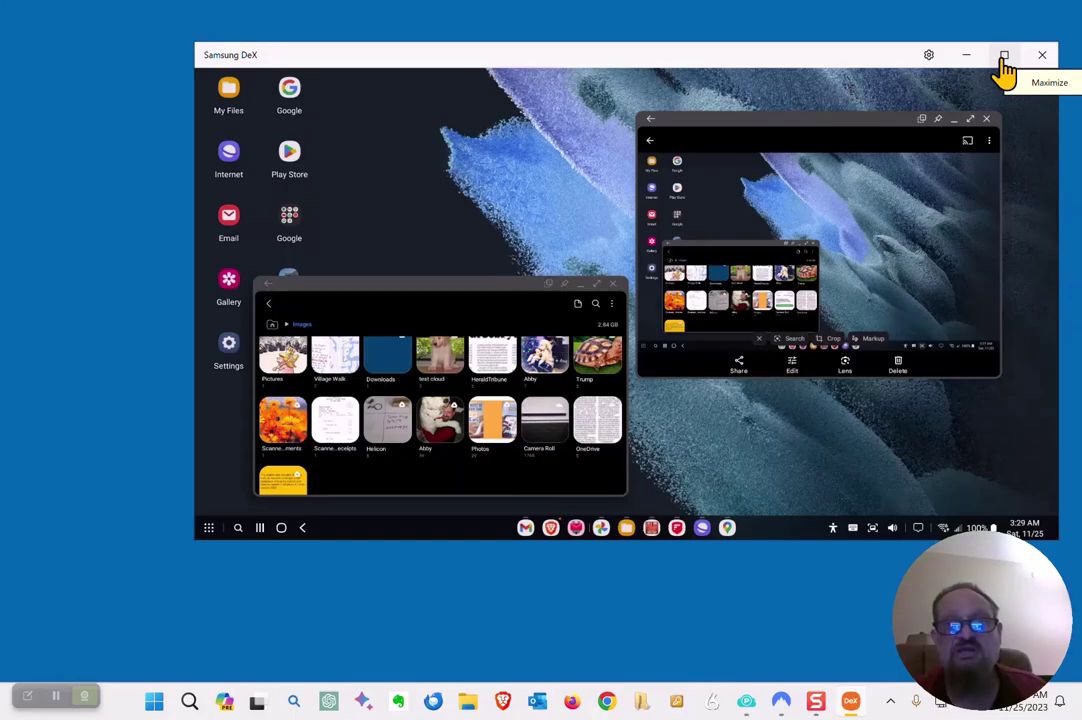
left_click(1004, 56)
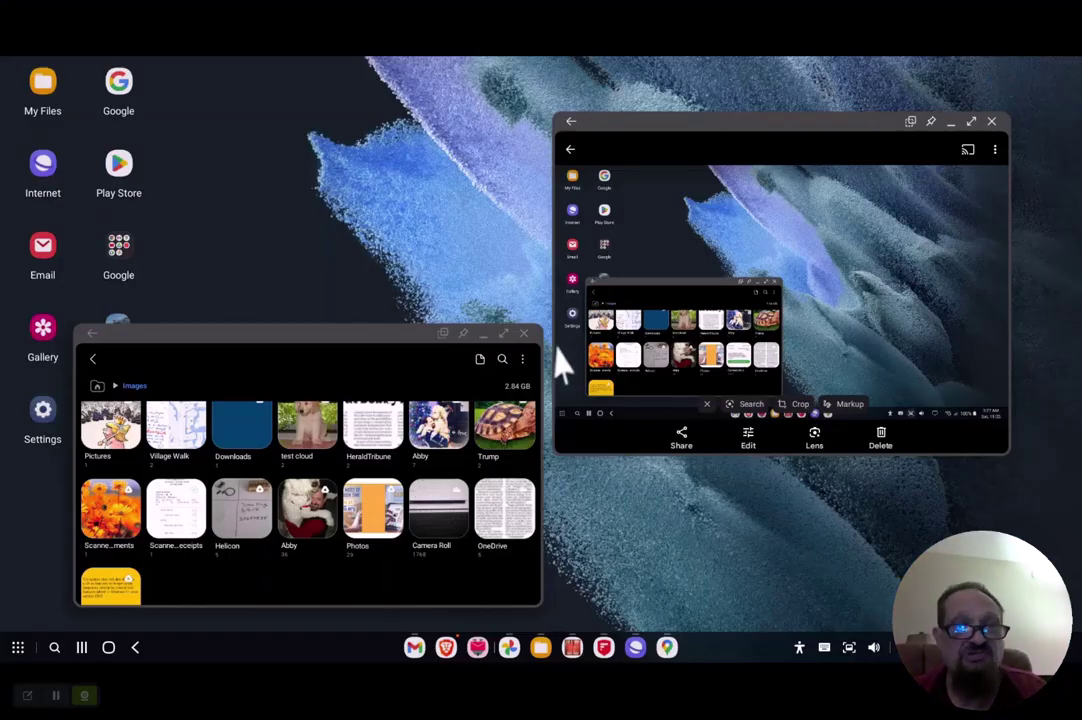
- Open the email app with the unified inbox and look through the current account's folder list
left_click(478, 650)
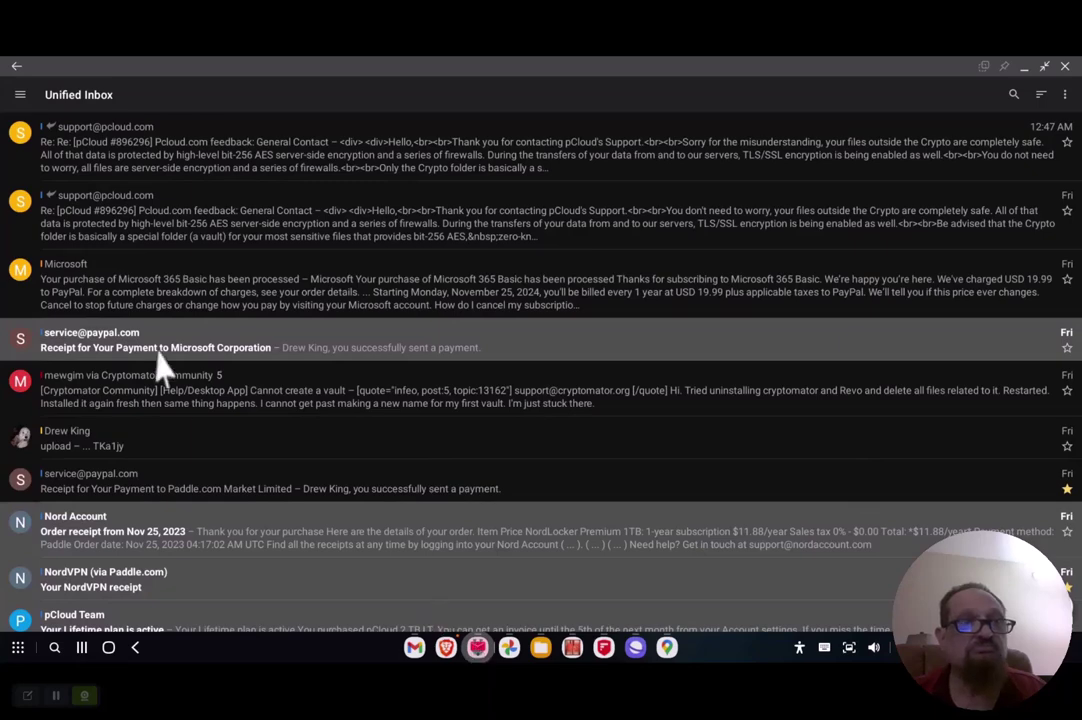
left_click(19, 97)
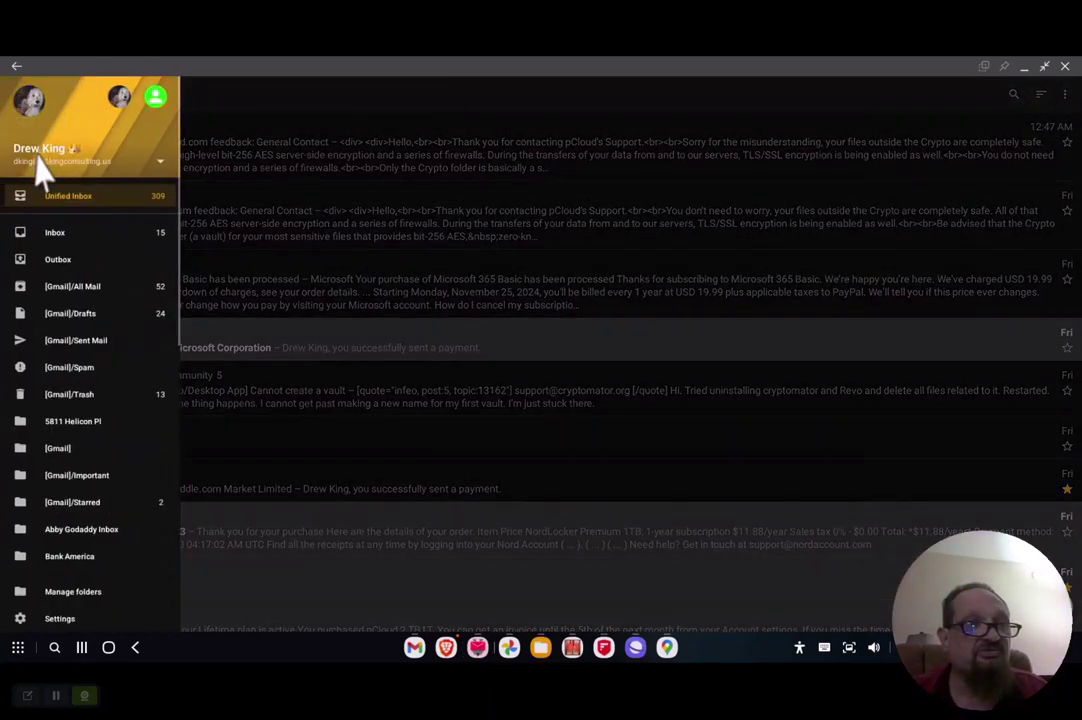
scroll(12, 565, "down", 5)
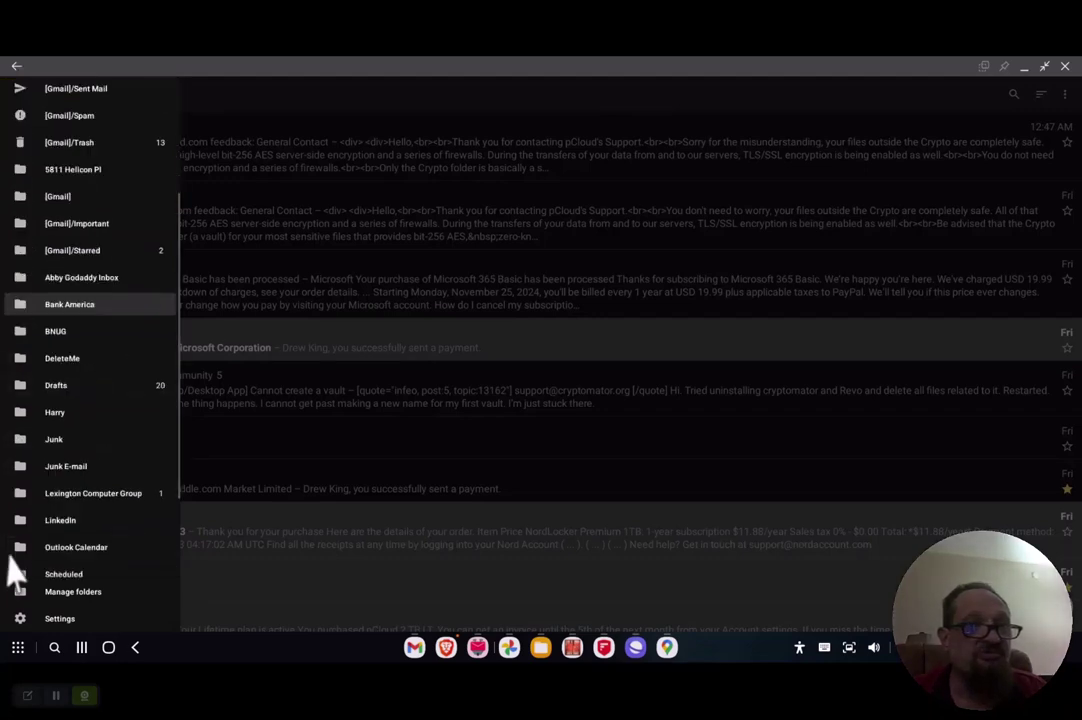
scroll(12, 572, "up", 5)
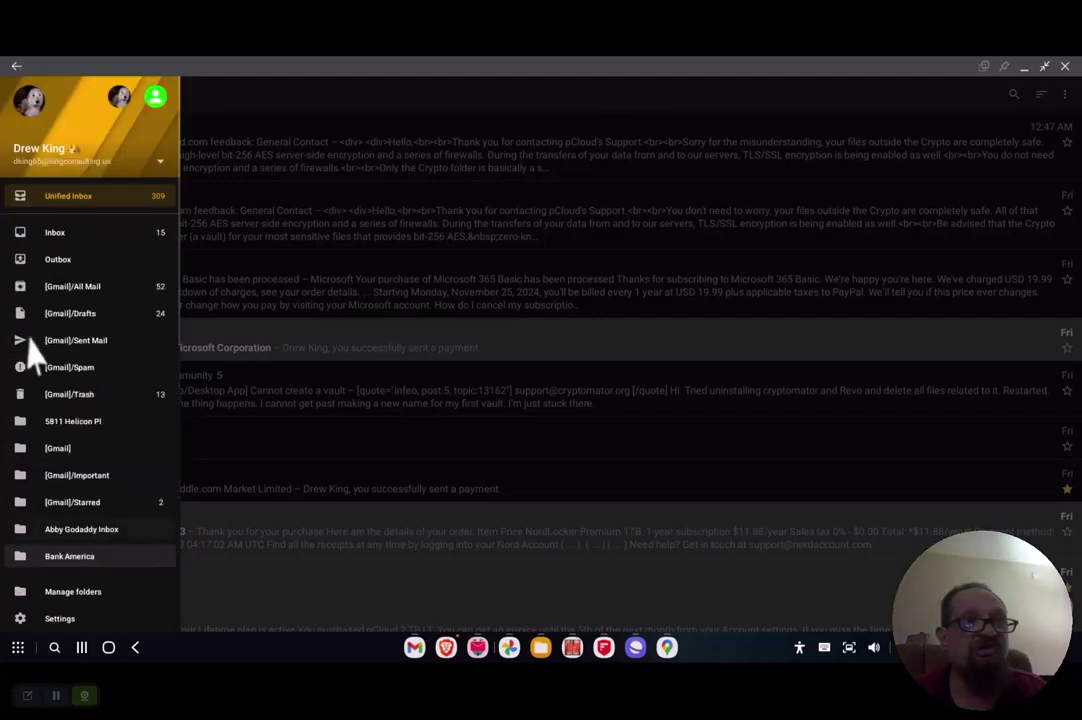
- Switch to the Jake's Lounge account's inbox, view the newest Constant Contact message and return to the inbox
left_click(85, 176)
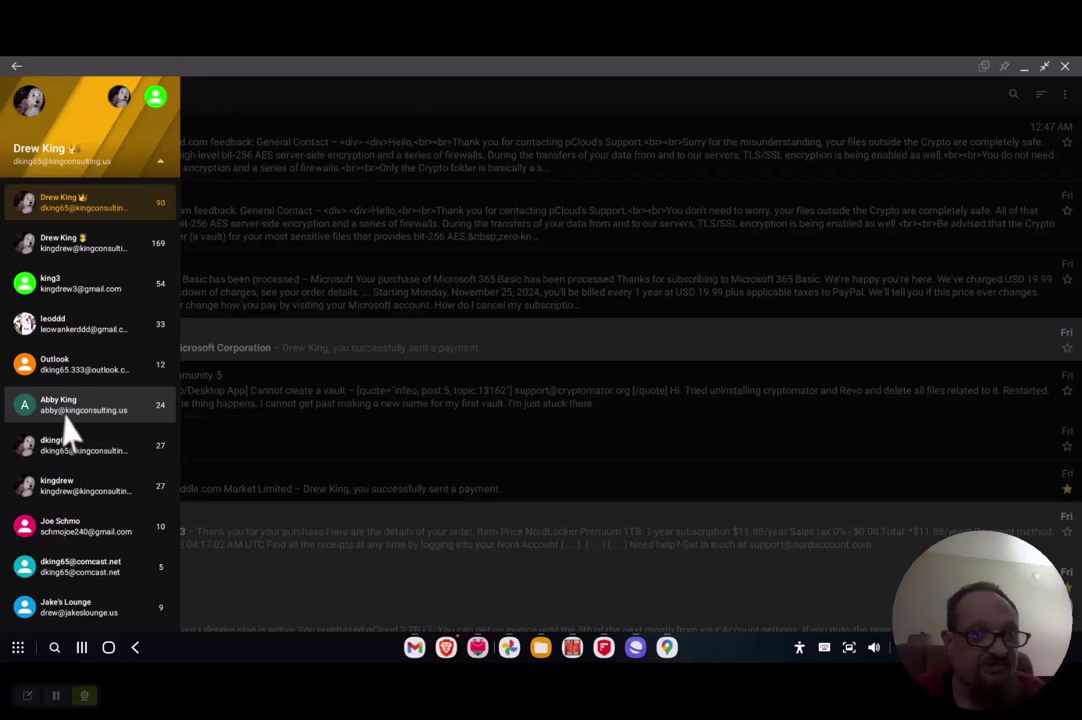
scroll(68, 428, "down", 1)
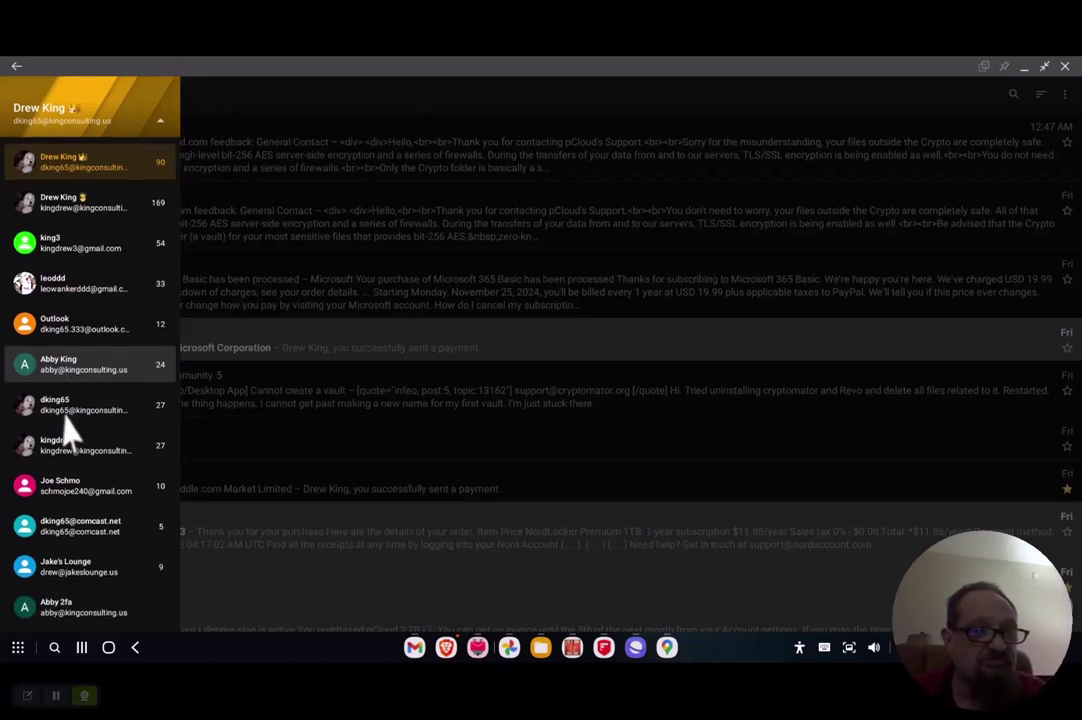
scroll(68, 428, "up", 1)
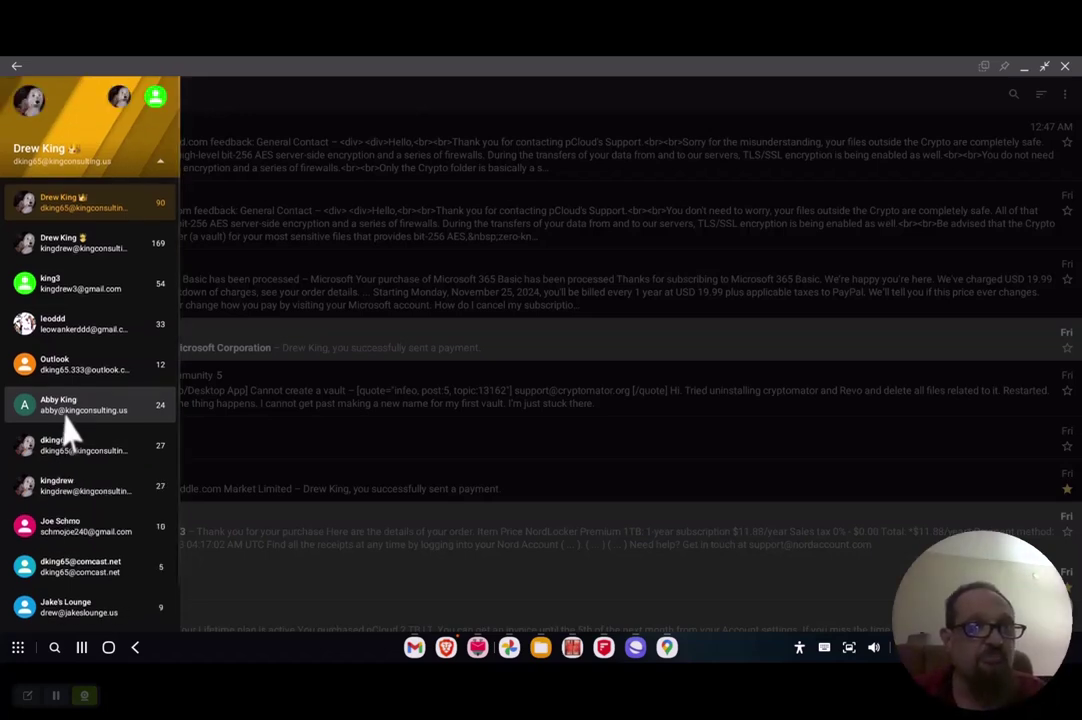
scroll(65, 430, "down", 1)
left_click(60, 585)
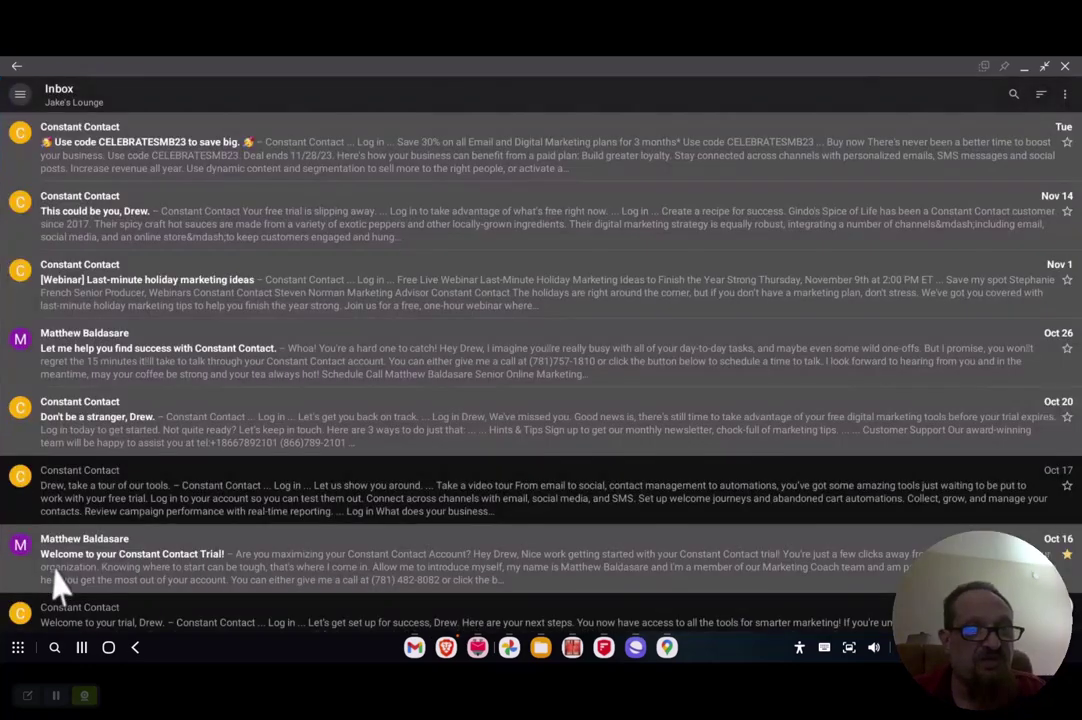
left_click(110, 153)
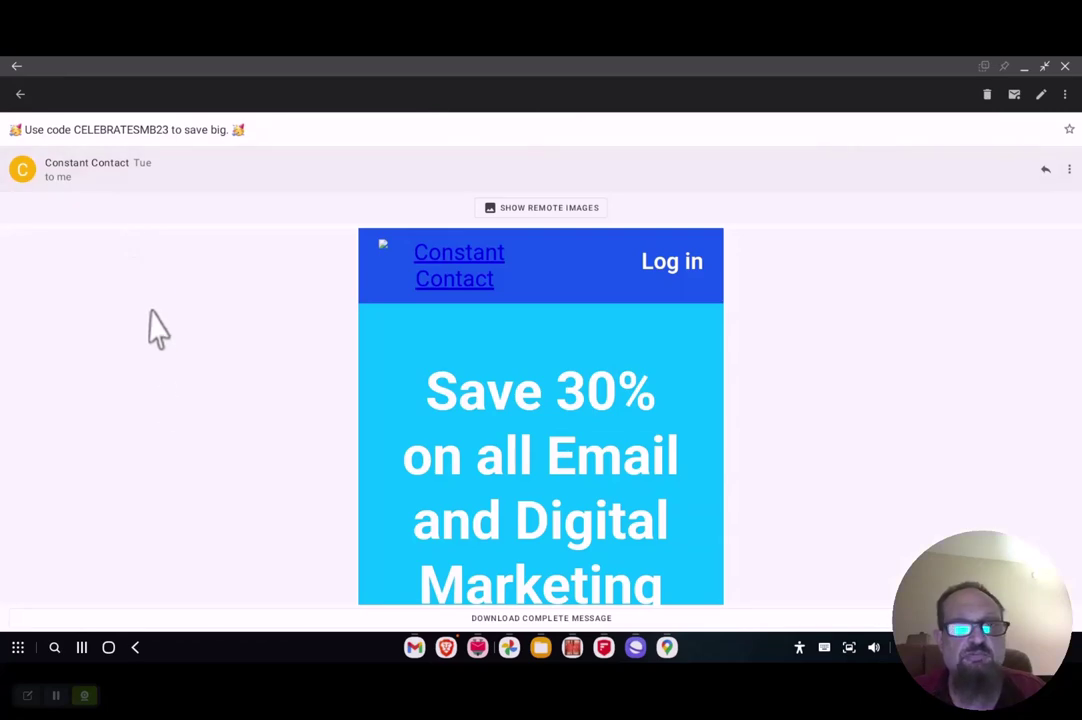
left_click(15, 67)
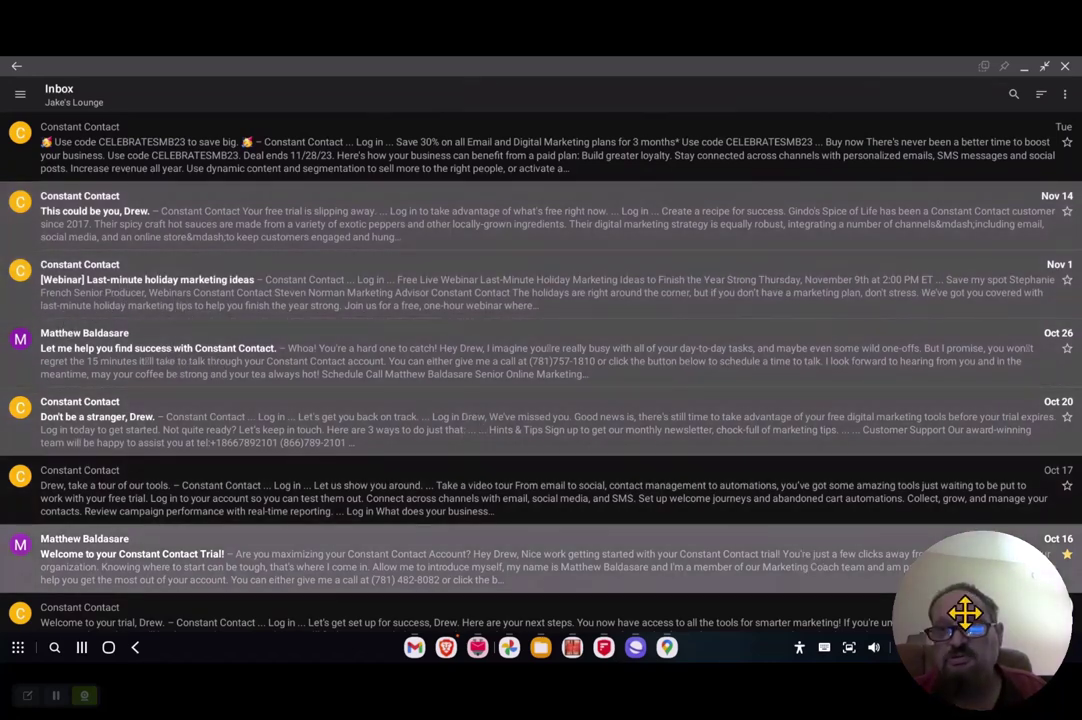
left_click_drag(965, 612, 780, 570)
left_click_drag(961, 585, 74, 575)
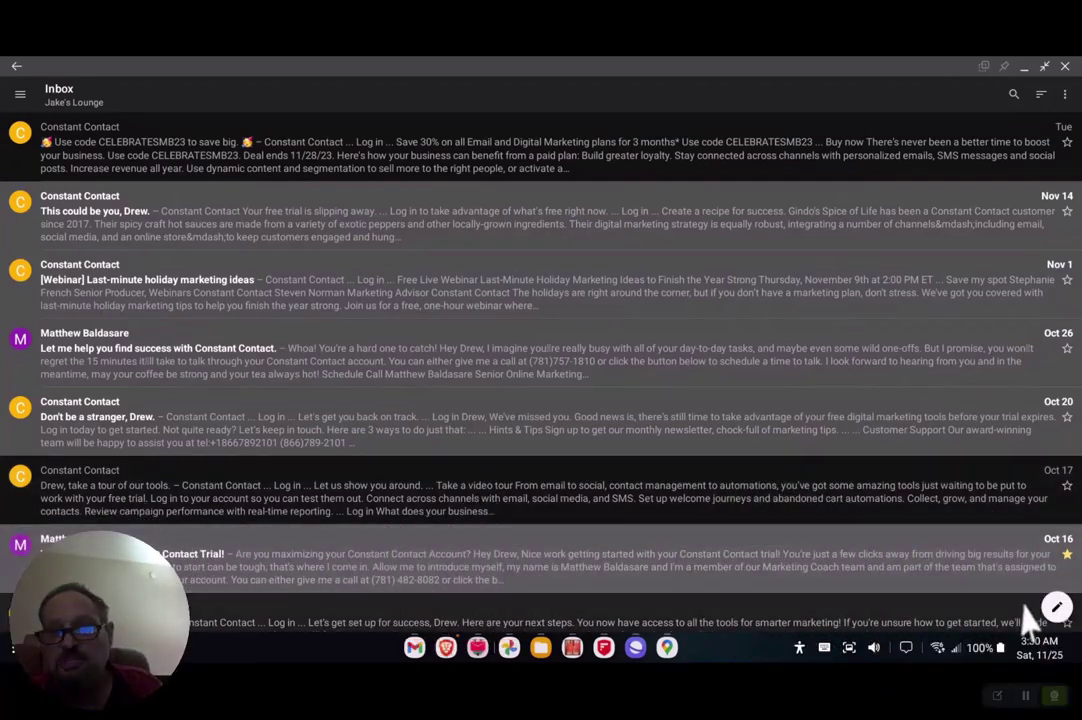
- Compose a new email to a suggested contact and expand the additional sender and recipient fields
left_click(1055, 607)
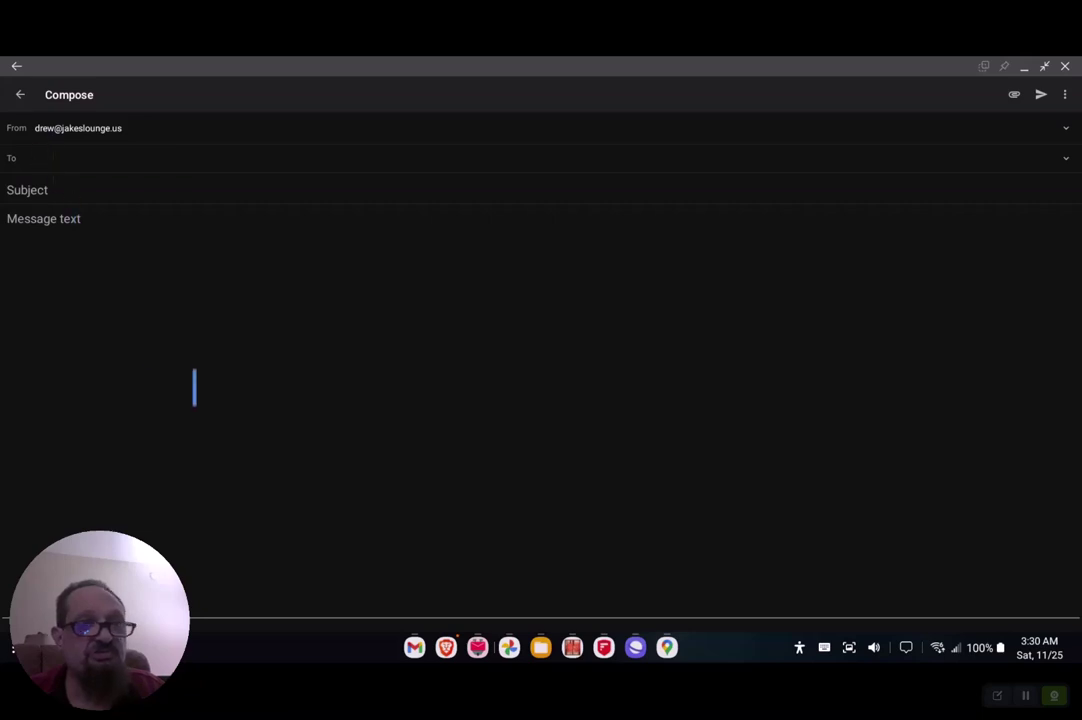
type("Hew")
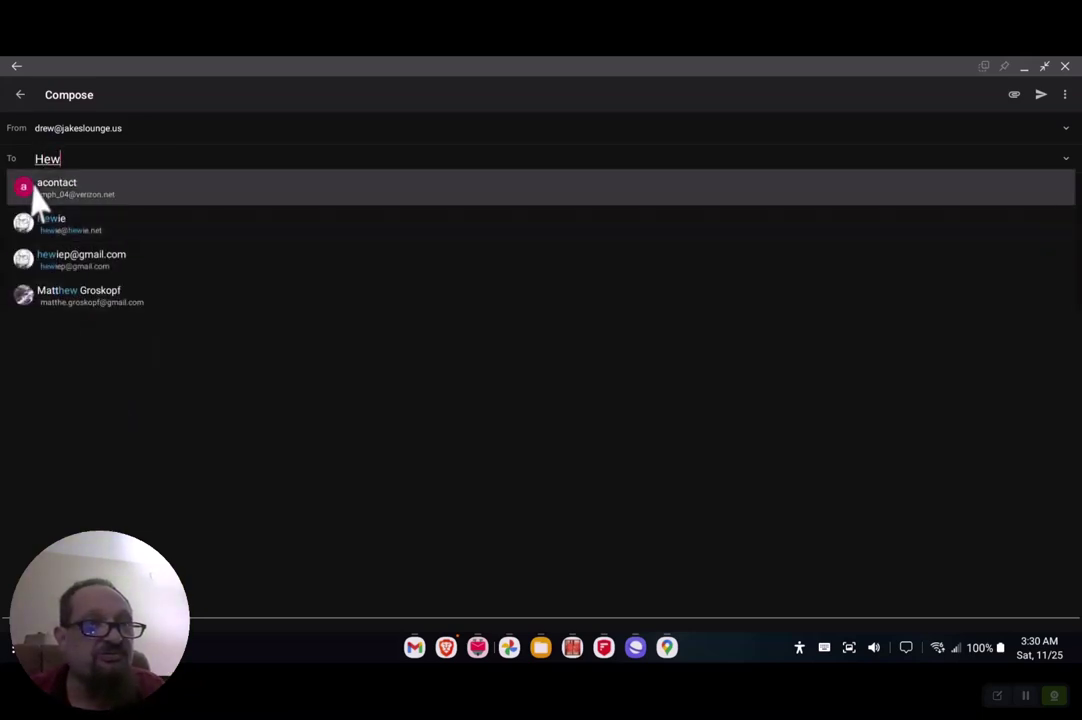
left_click(58, 231)
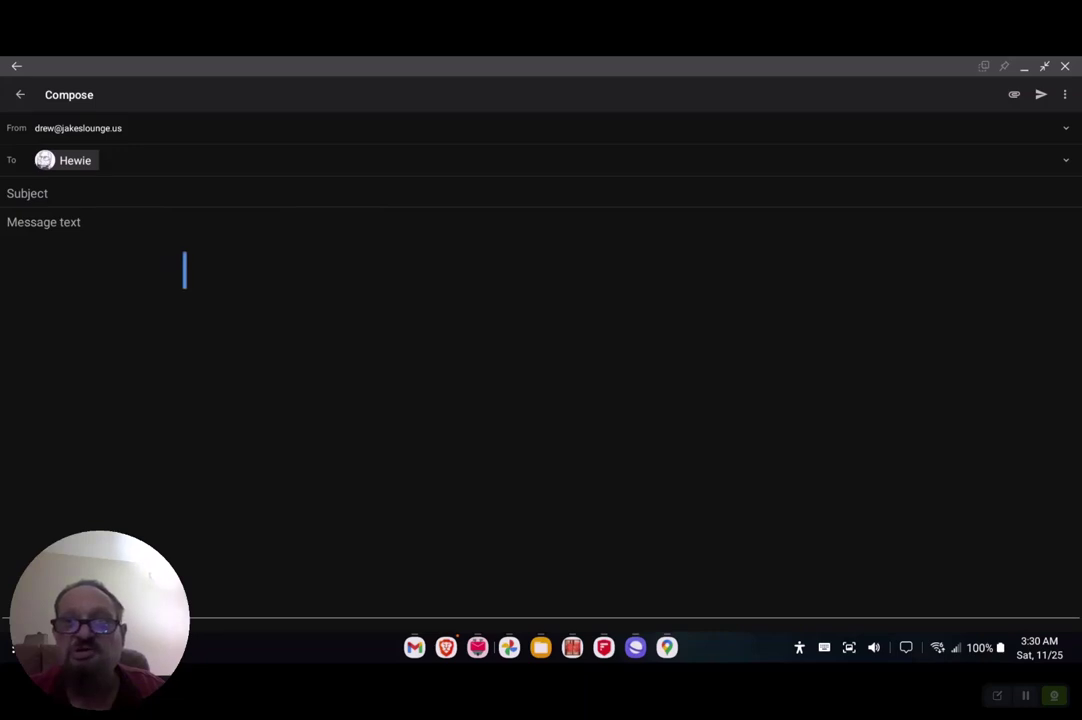
left_click(1064, 131)
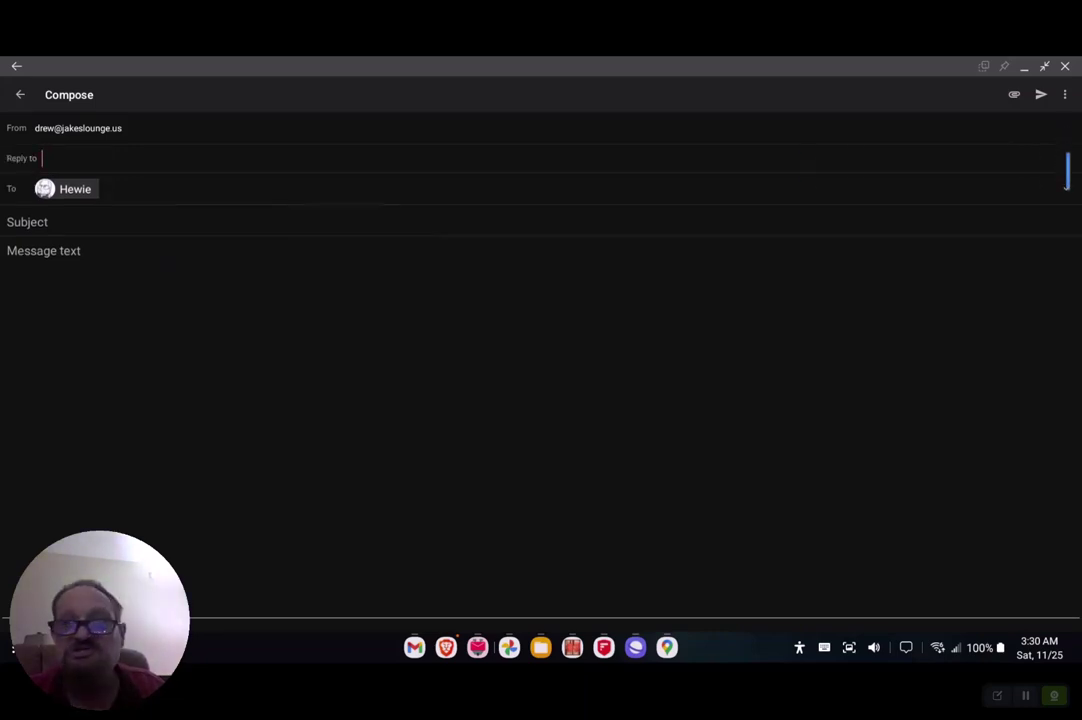
left_click(1066, 190)
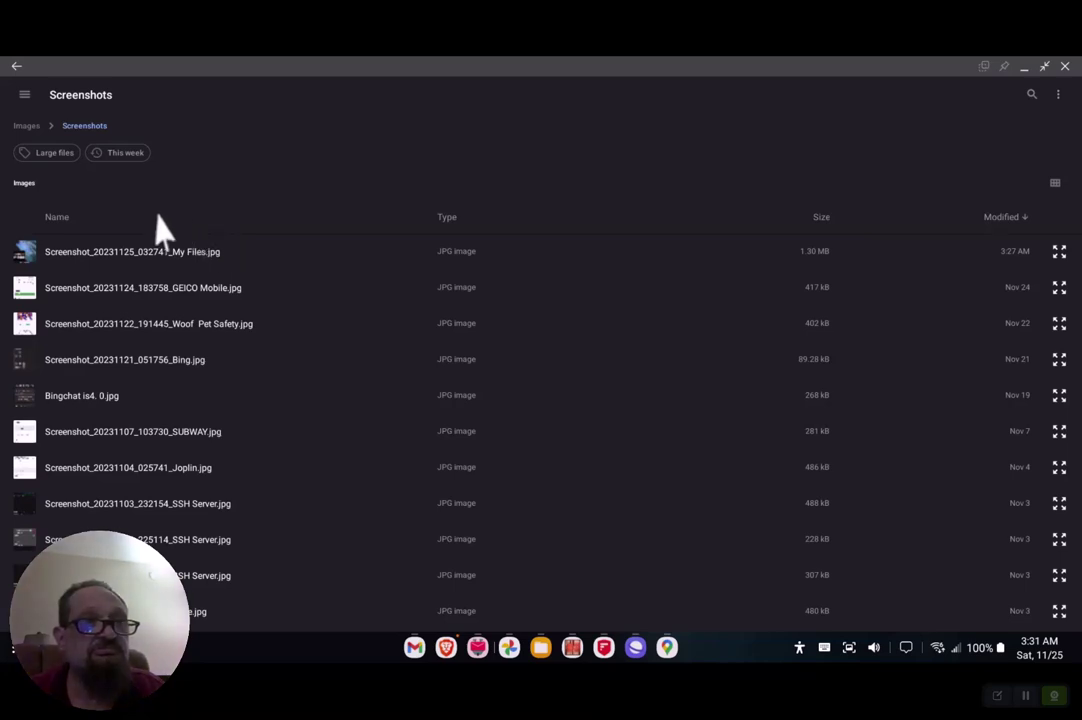
- Leave the attachment file picker without choosing a file, view the compose options and close the new email to return to the inbox
left_click(16, 66)
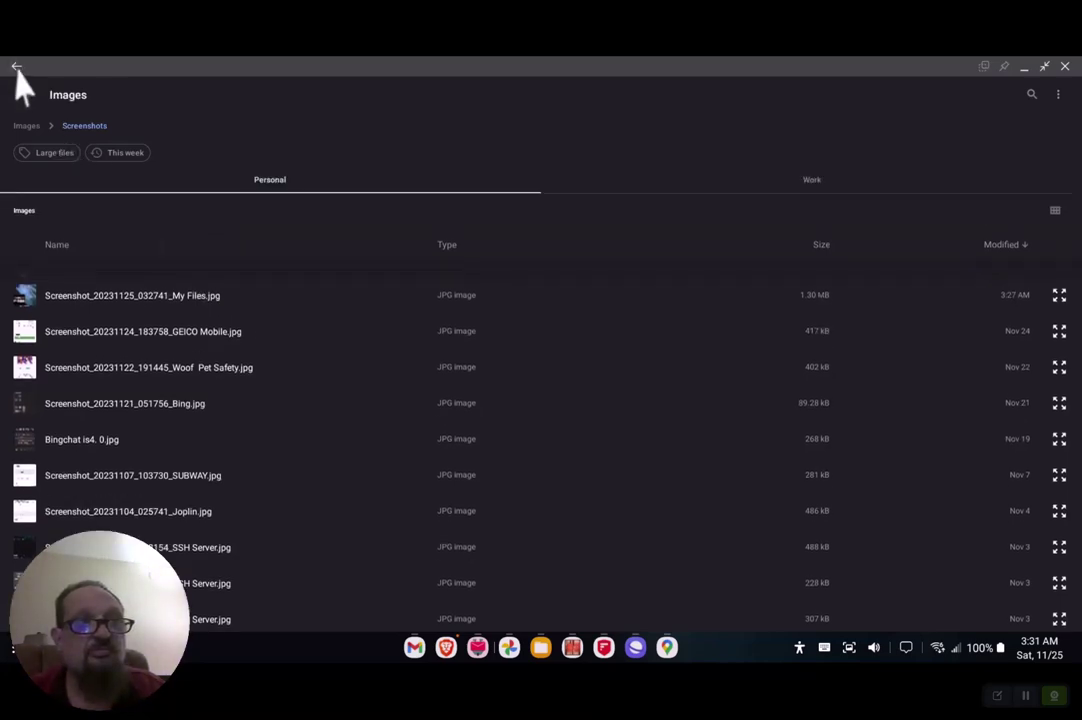
left_click(16, 68)
left_click(1065, 97)
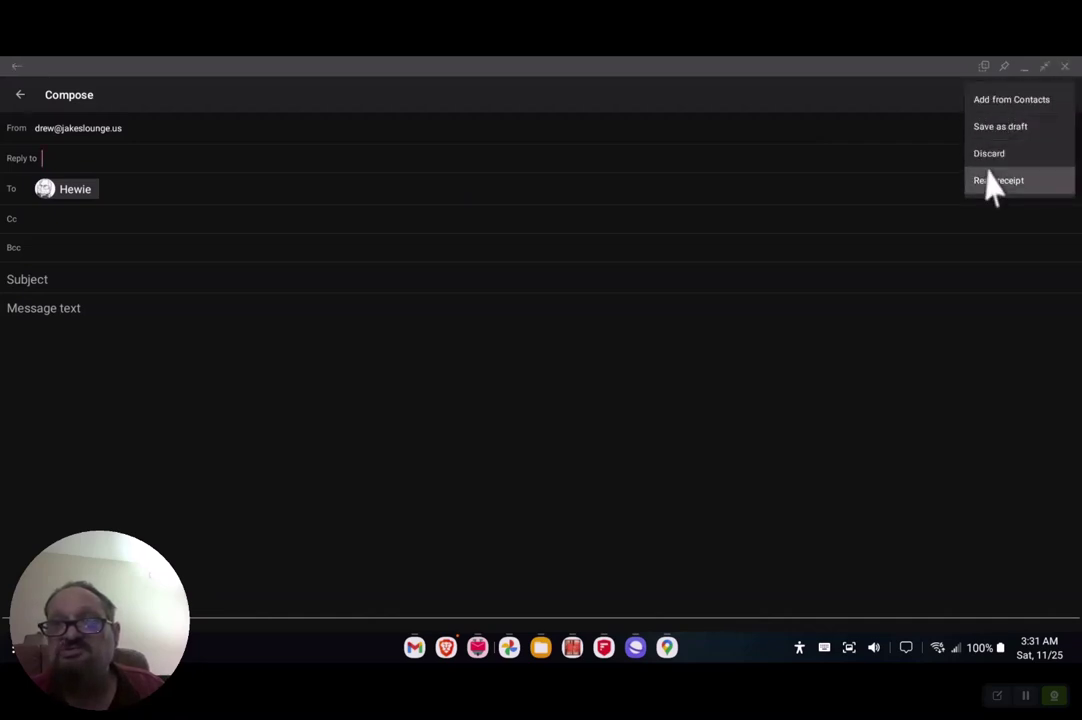
left_click(14, 67)
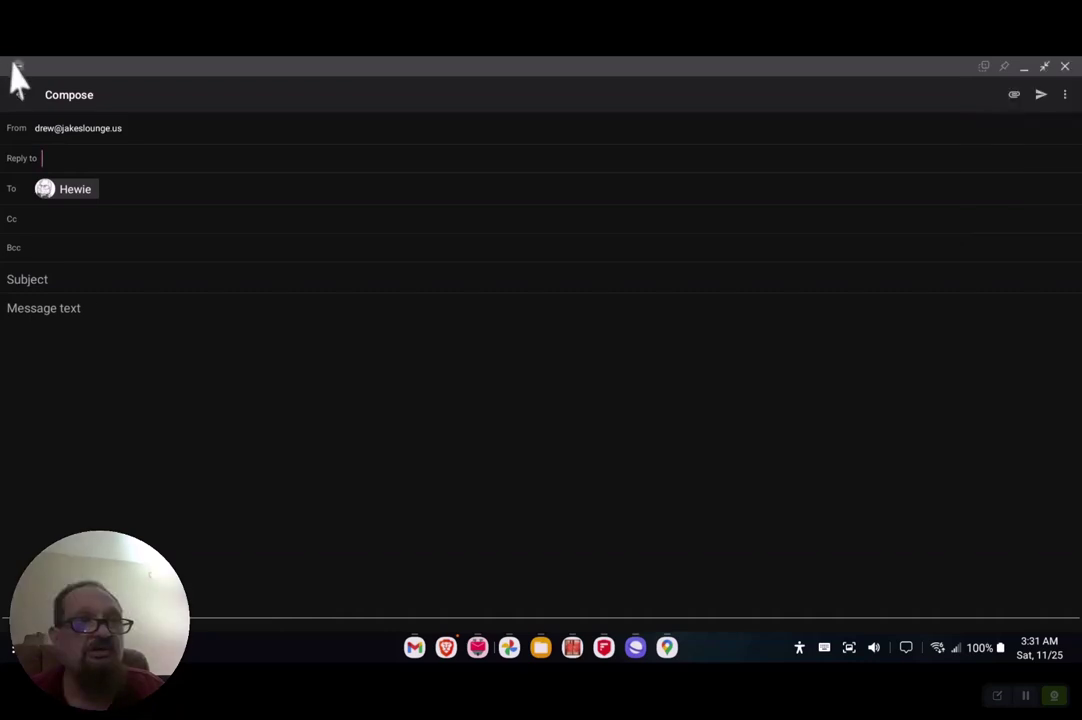
left_click(14, 68)
left_click(779, 374)
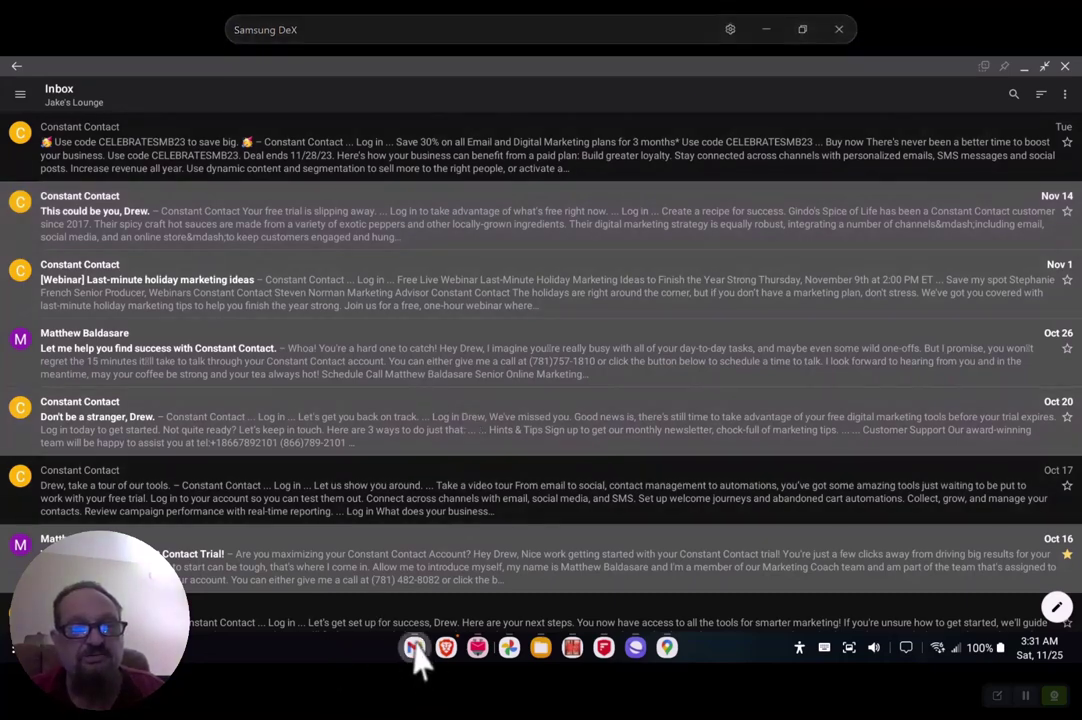
- Open Gmail in a maximized window and view its list of labels
mouse_move(415, 655)
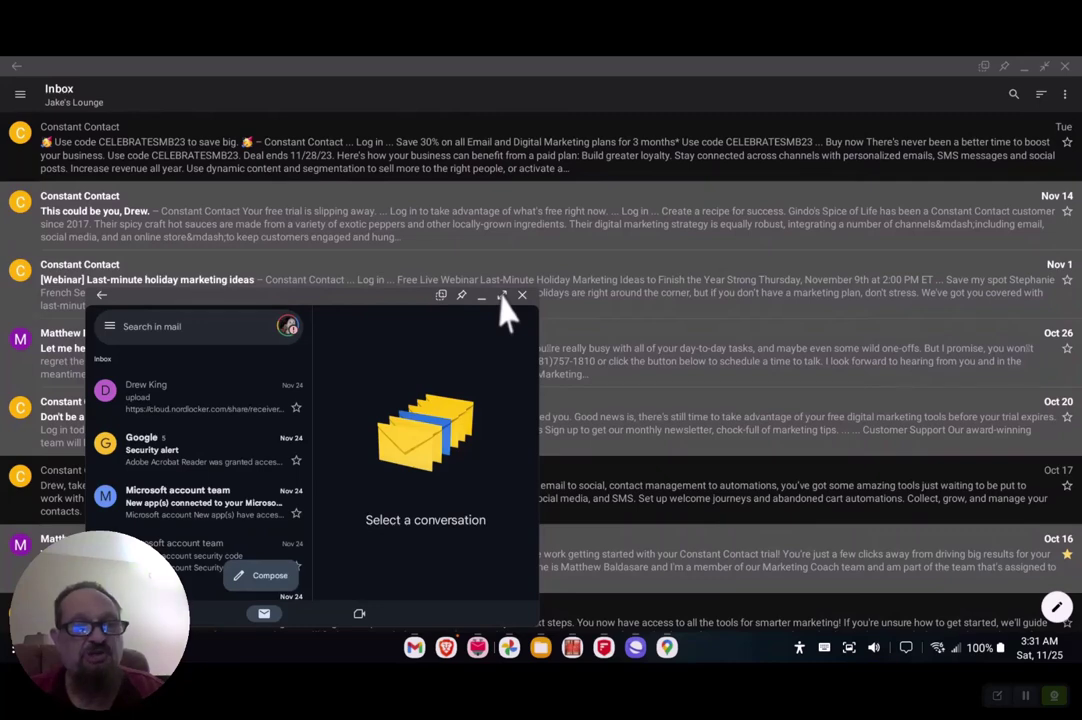
left_click(502, 296)
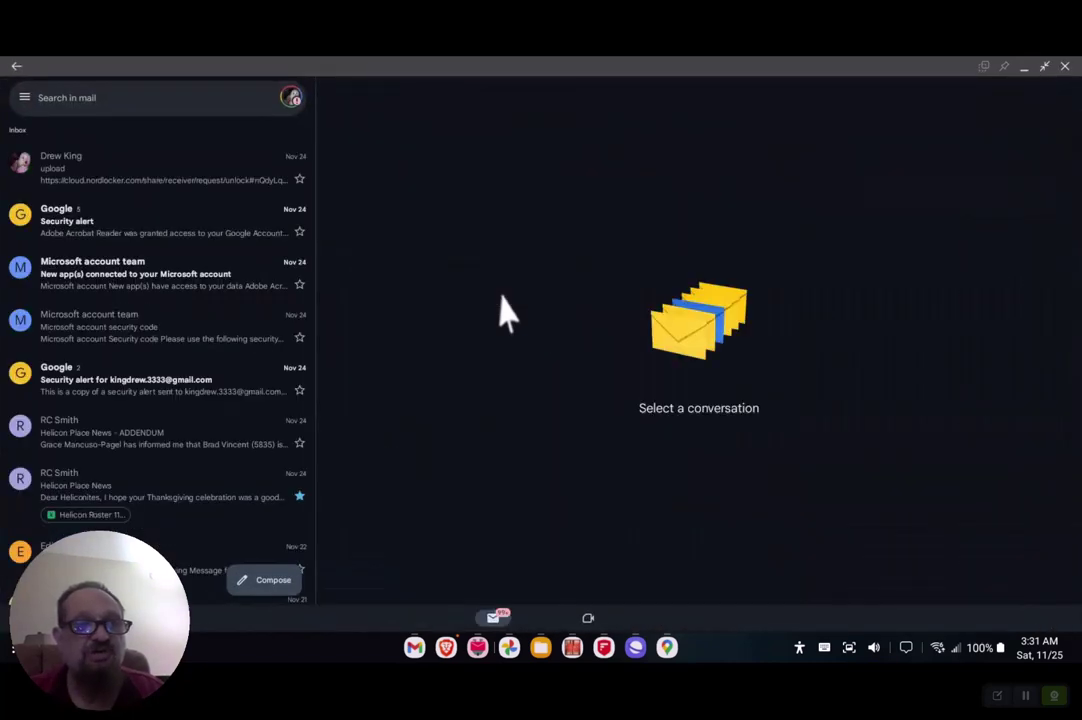
left_click(25, 100)
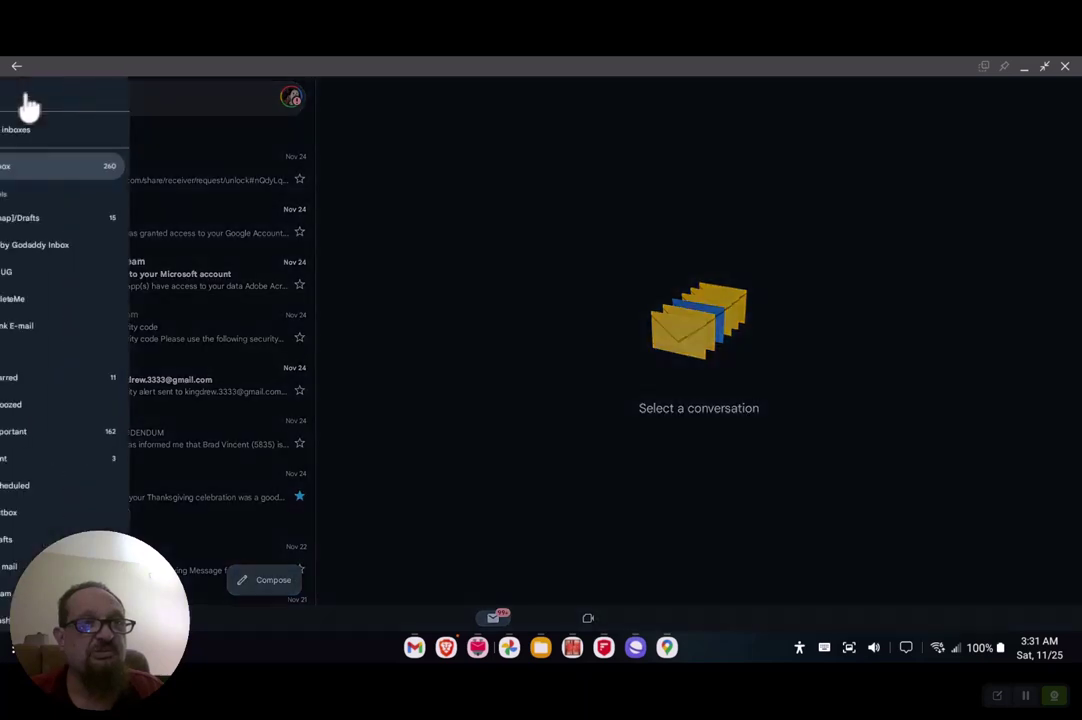
left_click(290, 108)
- Look through Gmail's list of signed-in accounts and show the combined inbox for all accounts
left_click(291, 99)
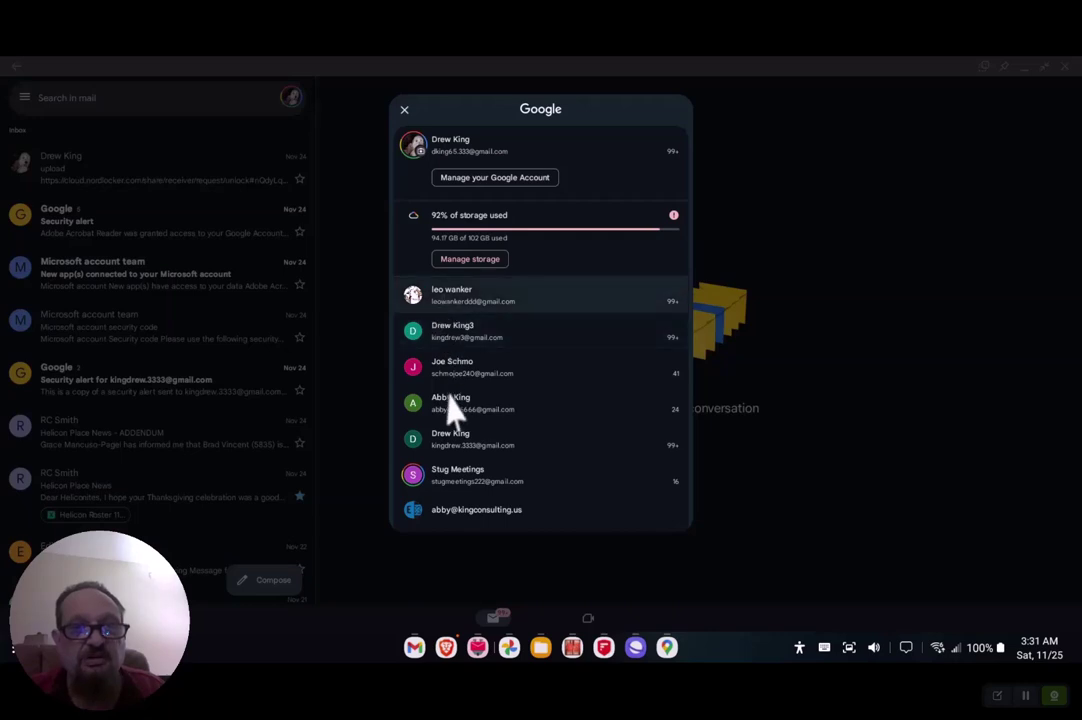
scroll(443, 480, "down", 3)
scroll(443, 485, "up", 5)
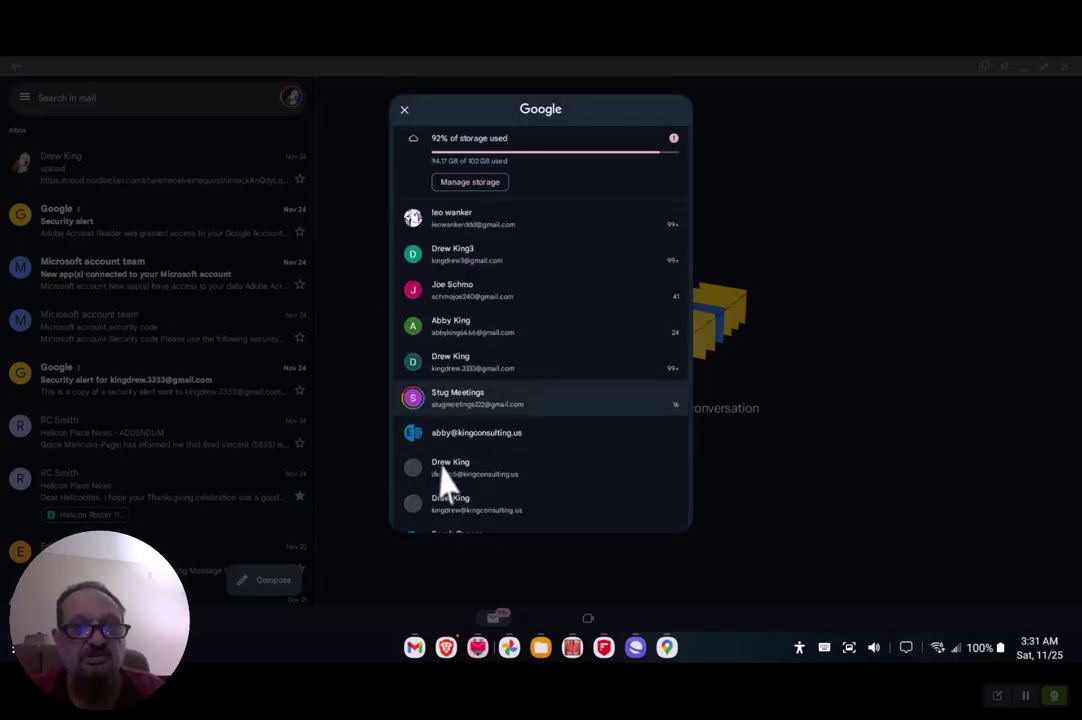
left_click(404, 110)
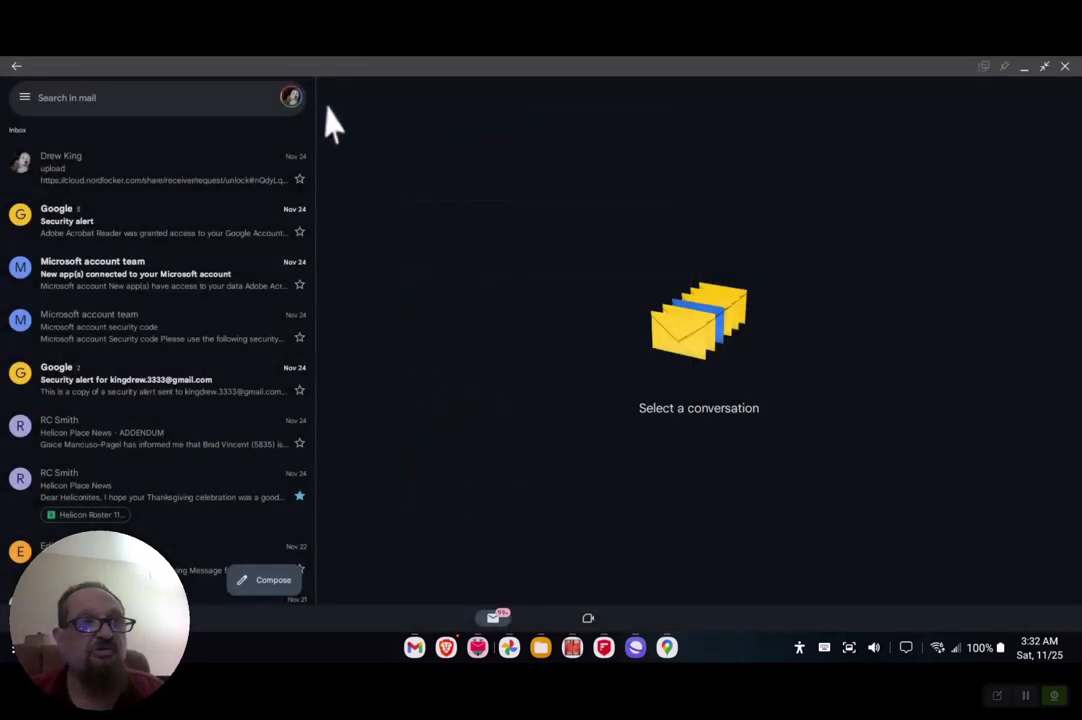
left_click(24, 100)
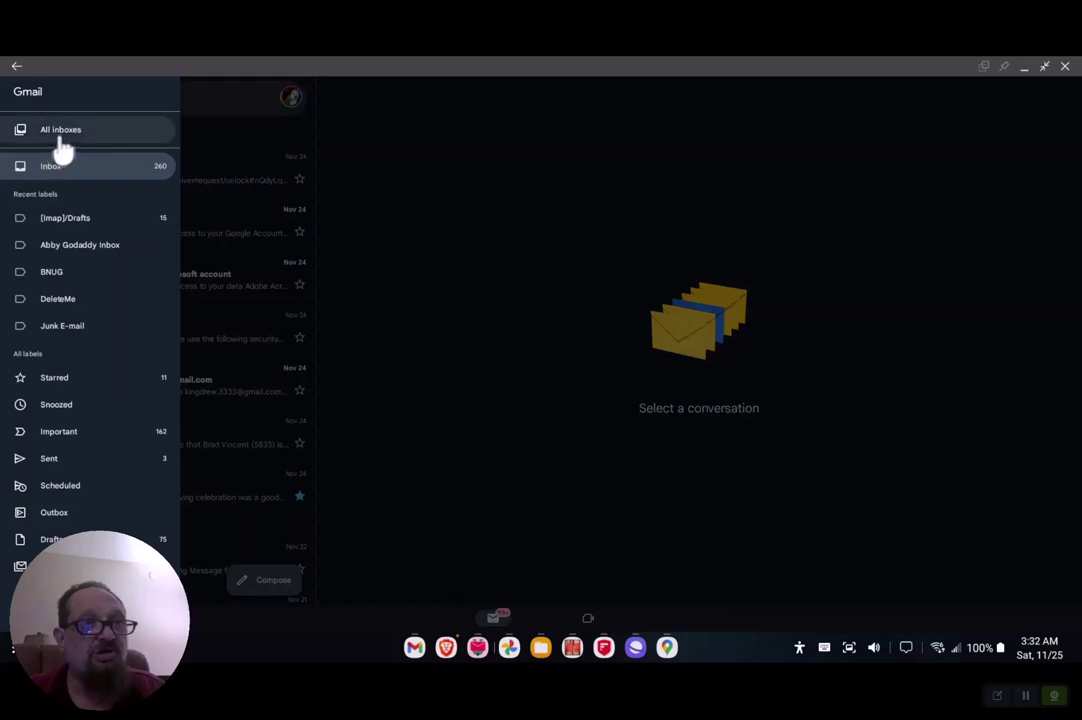
left_click(60, 140)
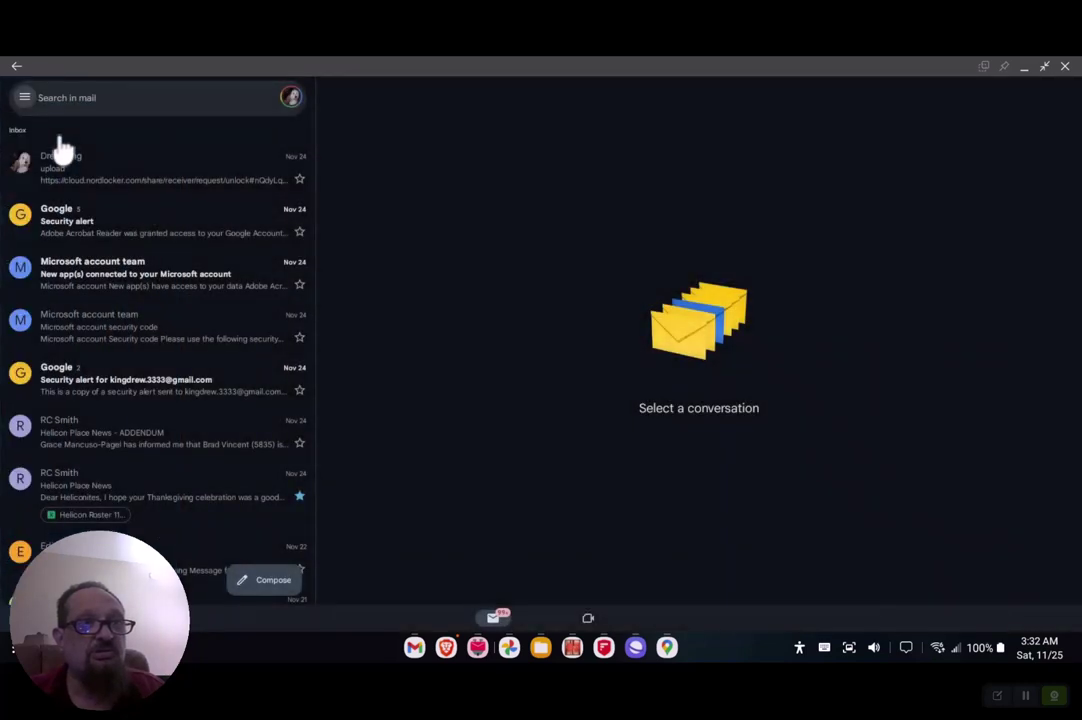
- Switch Gmail to the Stug Meetings account and open Google's Oct 26 security alert message
left_click(292, 104)
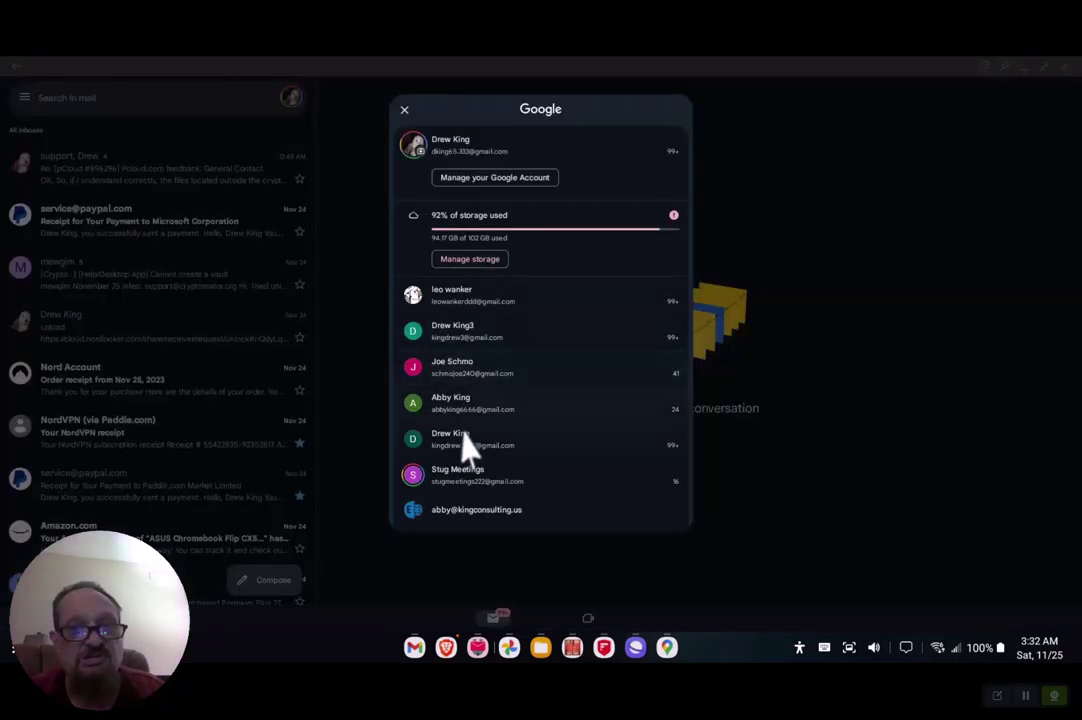
scroll(465, 447, "down", 2)
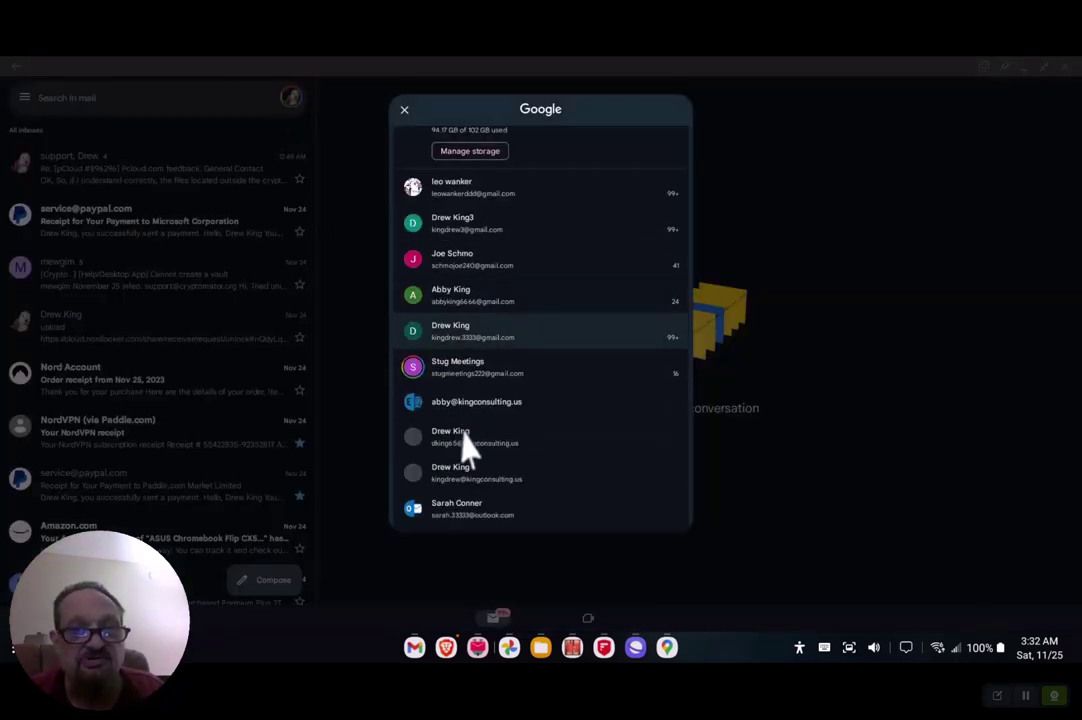
left_click(454, 377)
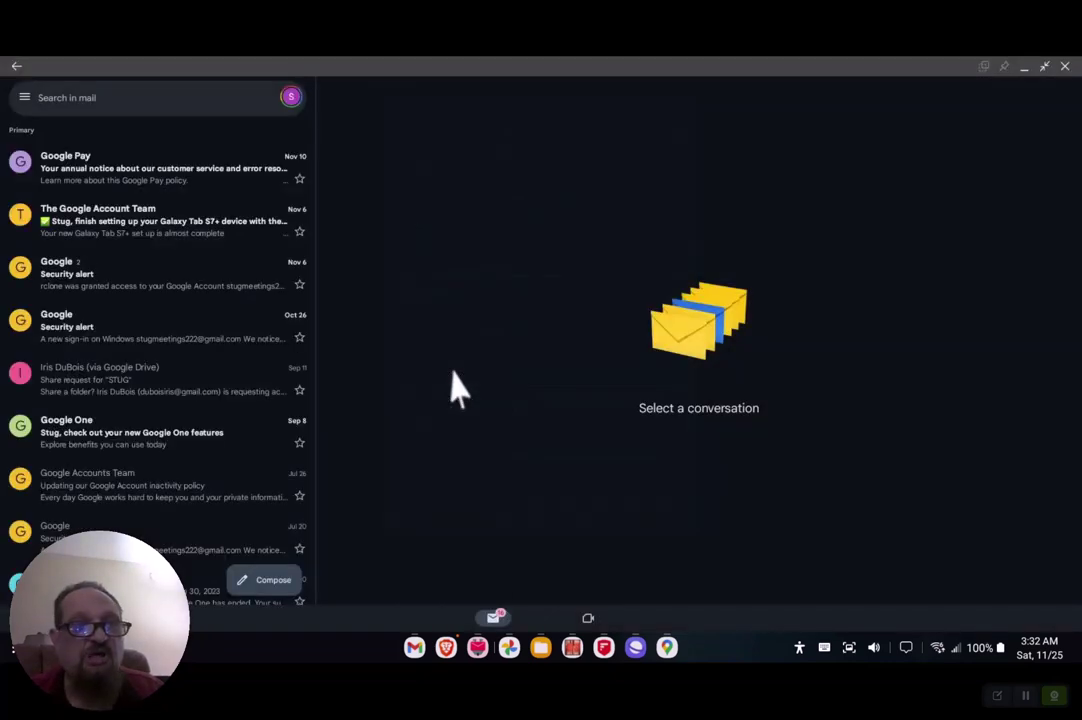
left_click(90, 338)
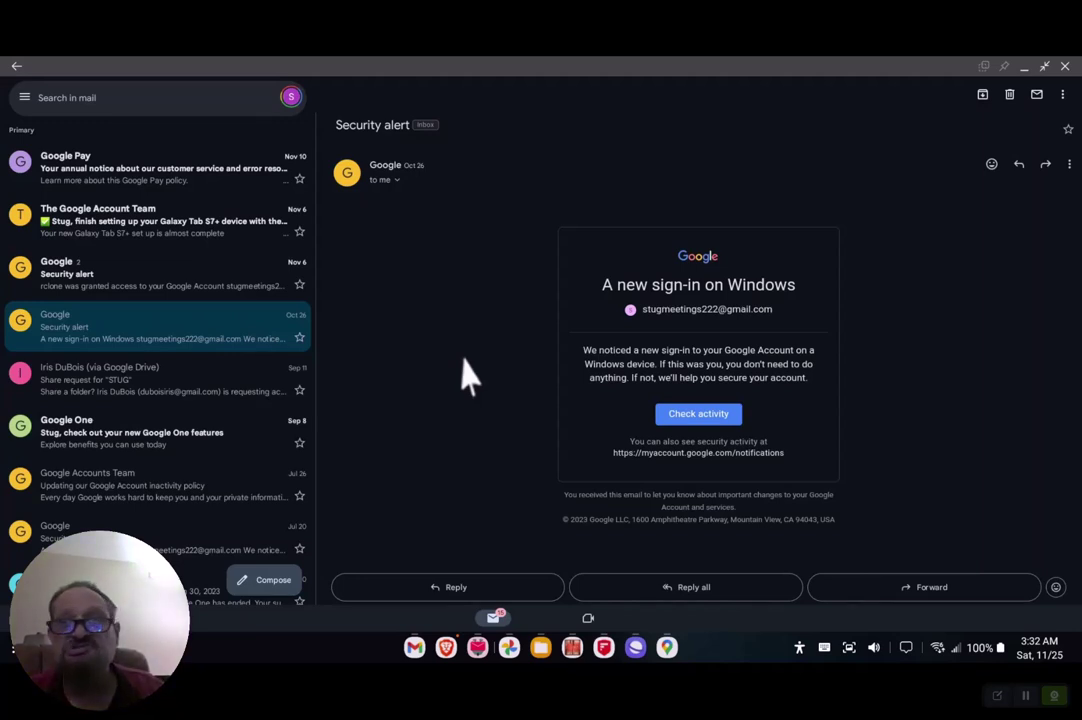
- Restore the Samsung DeX window from full screen and reposition it in the upper-middle area of the Windows desktop
mouse_move(890, 8)
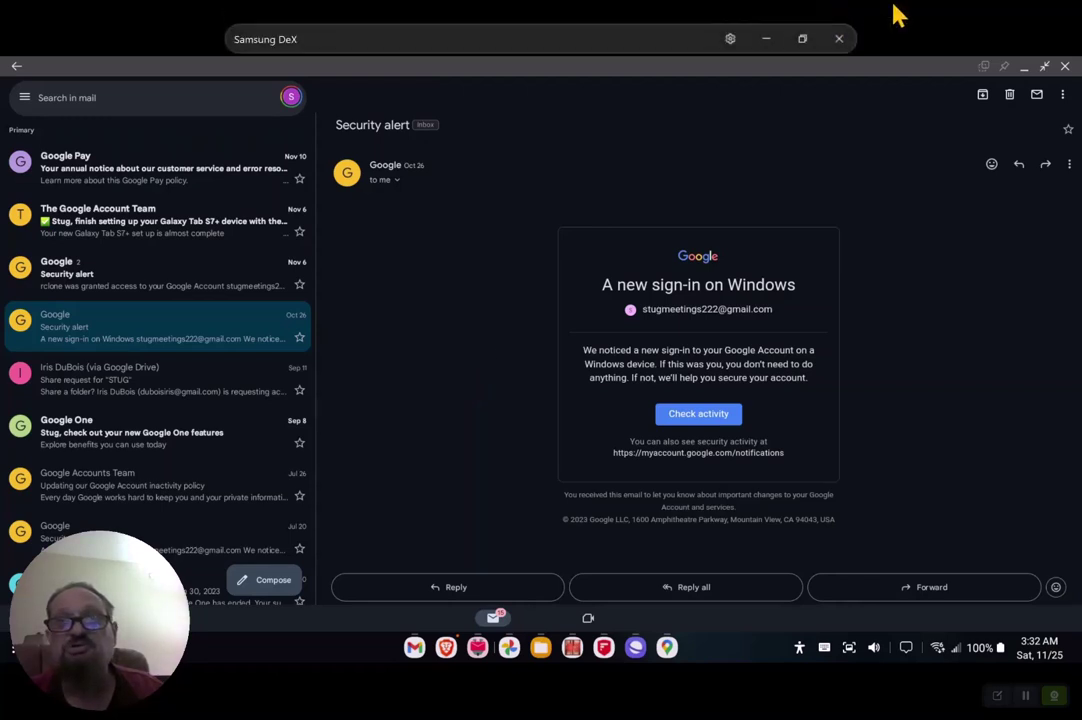
left_click(802, 38)
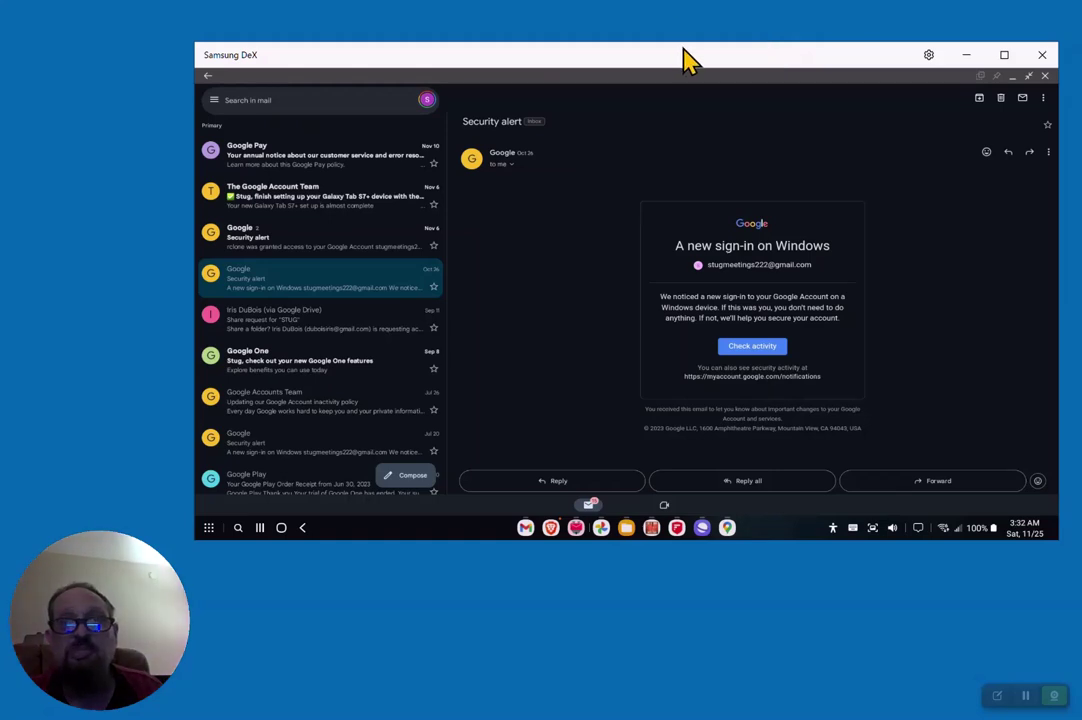
left_click_drag(683, 53, 635, 110)
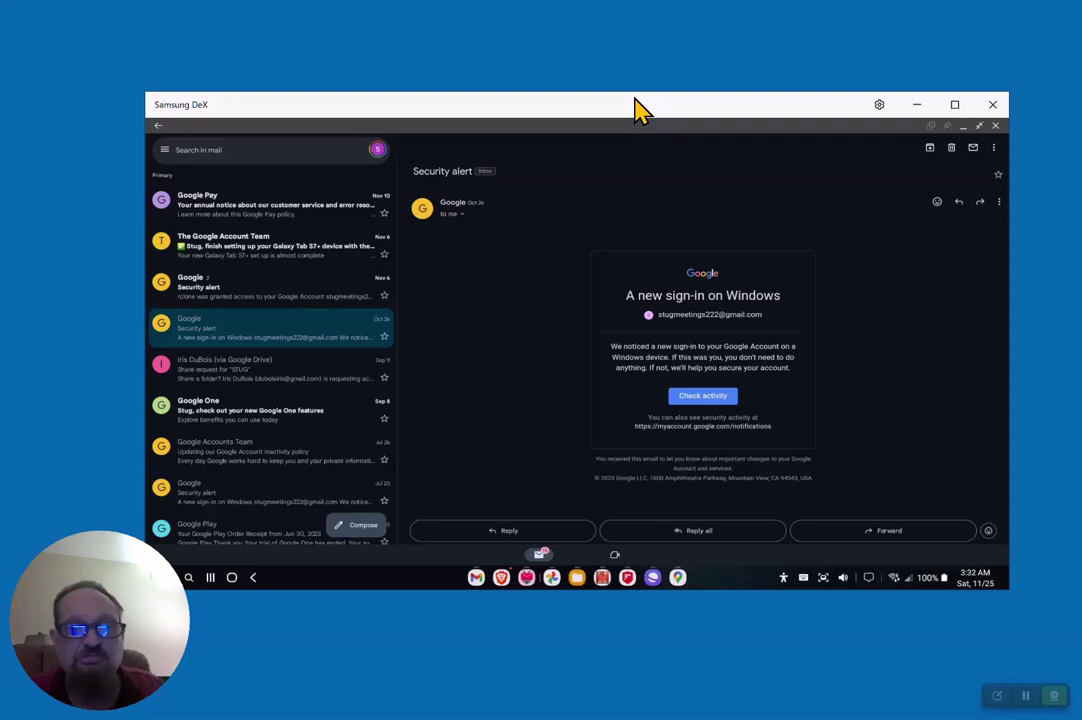
left_click_drag(636, 107, 660, 75)
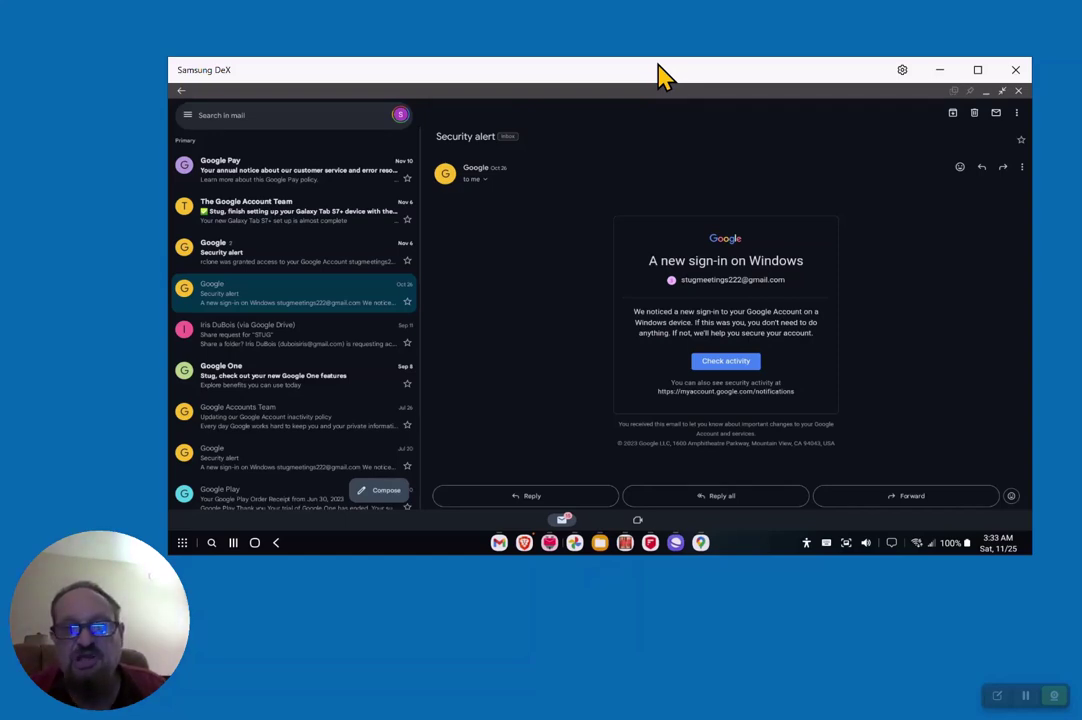
- Show the combined inbox for all Gmail accounts and browse its messages
left_click(188, 120)
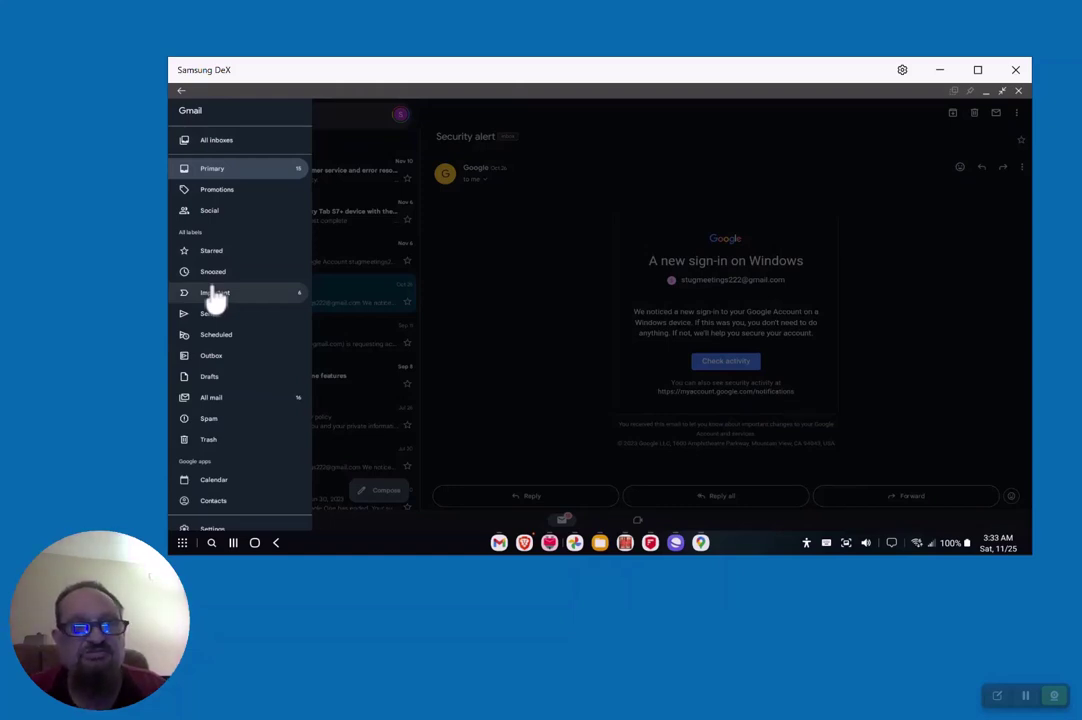
left_click(212, 142)
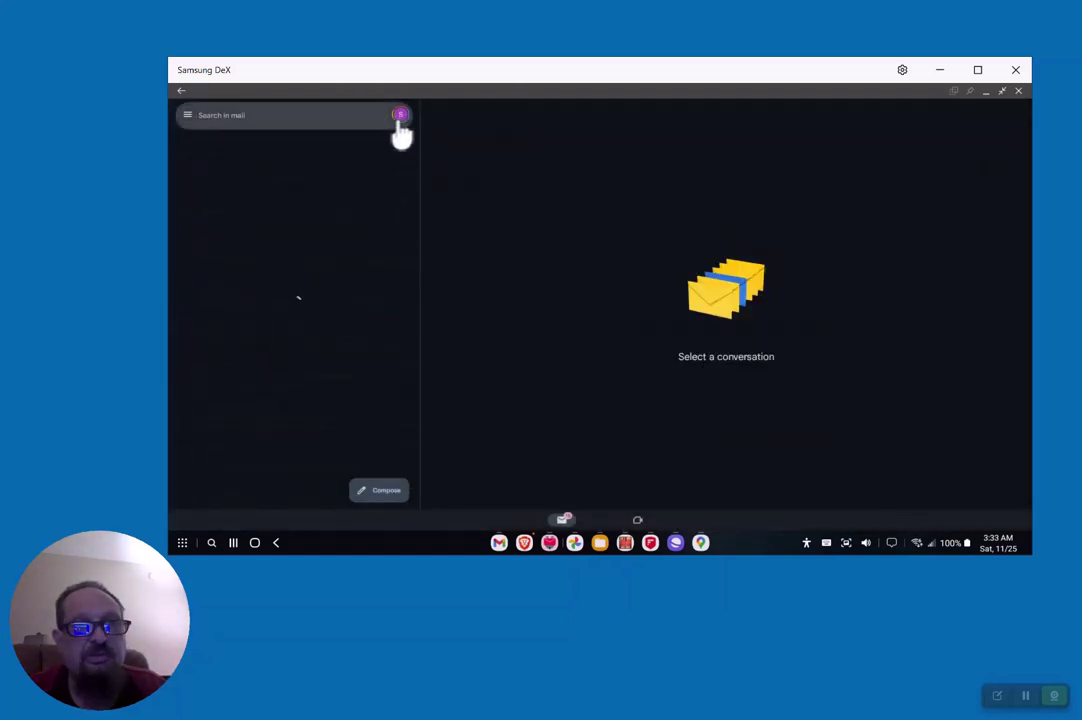
scroll(218, 318, "down", 3)
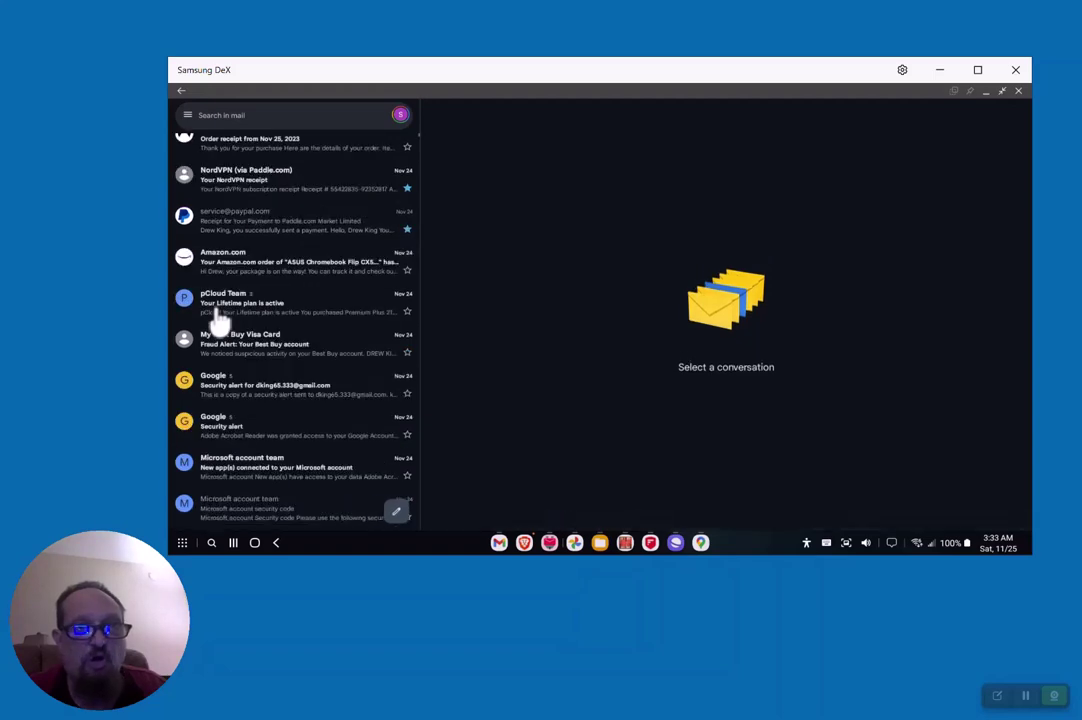
scroll(218, 318, "up", 3)
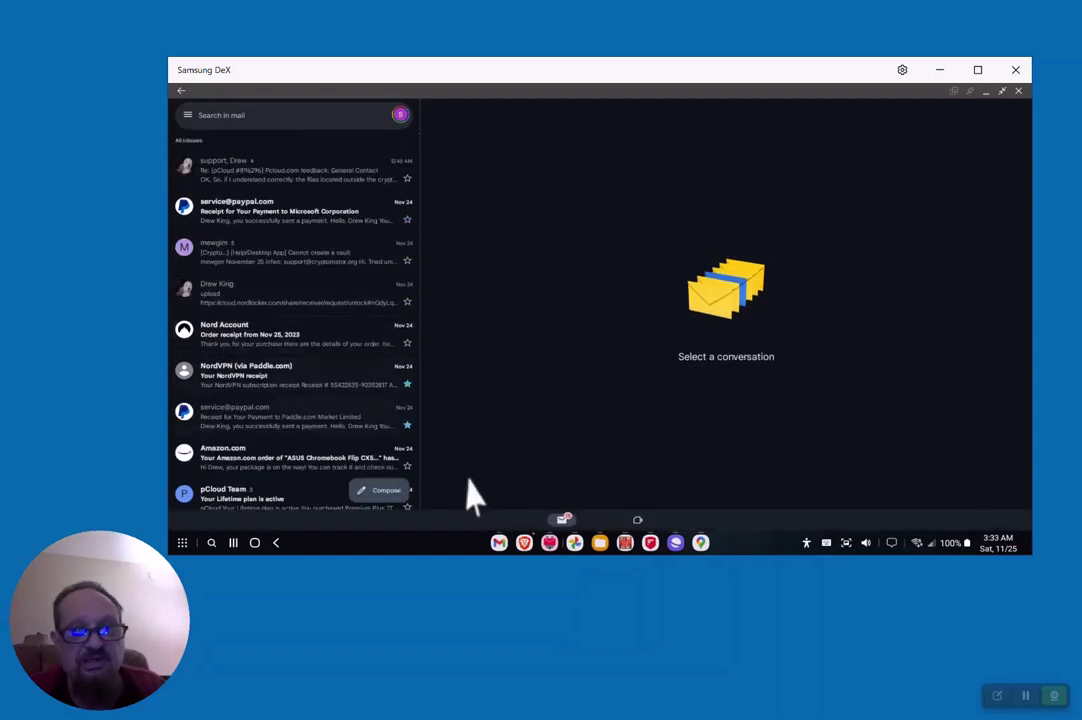
- Compose a new Gmail message addressed to the first suggested contact and close it as a draft
left_click(392, 492)
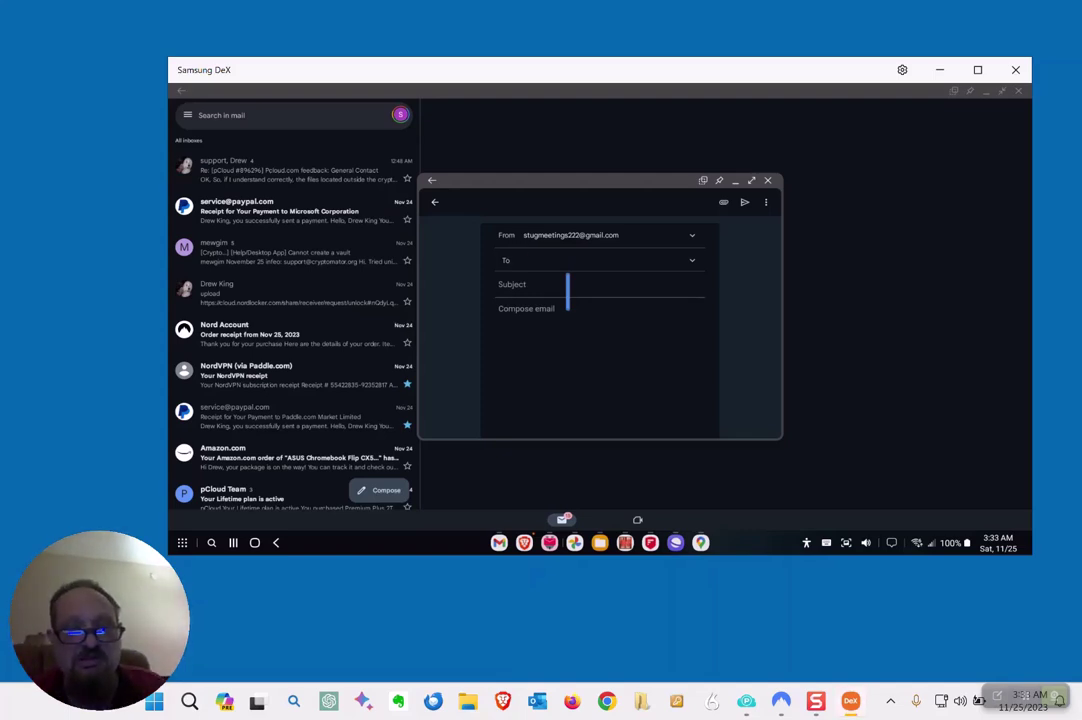
type("hew")
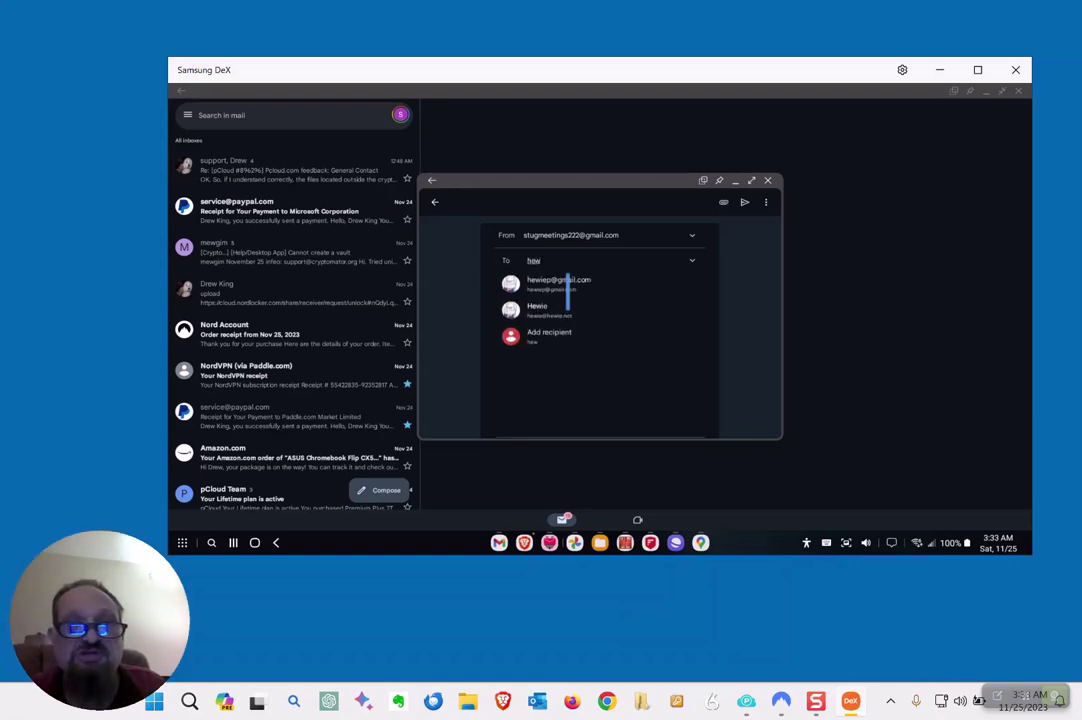
left_click(527, 283)
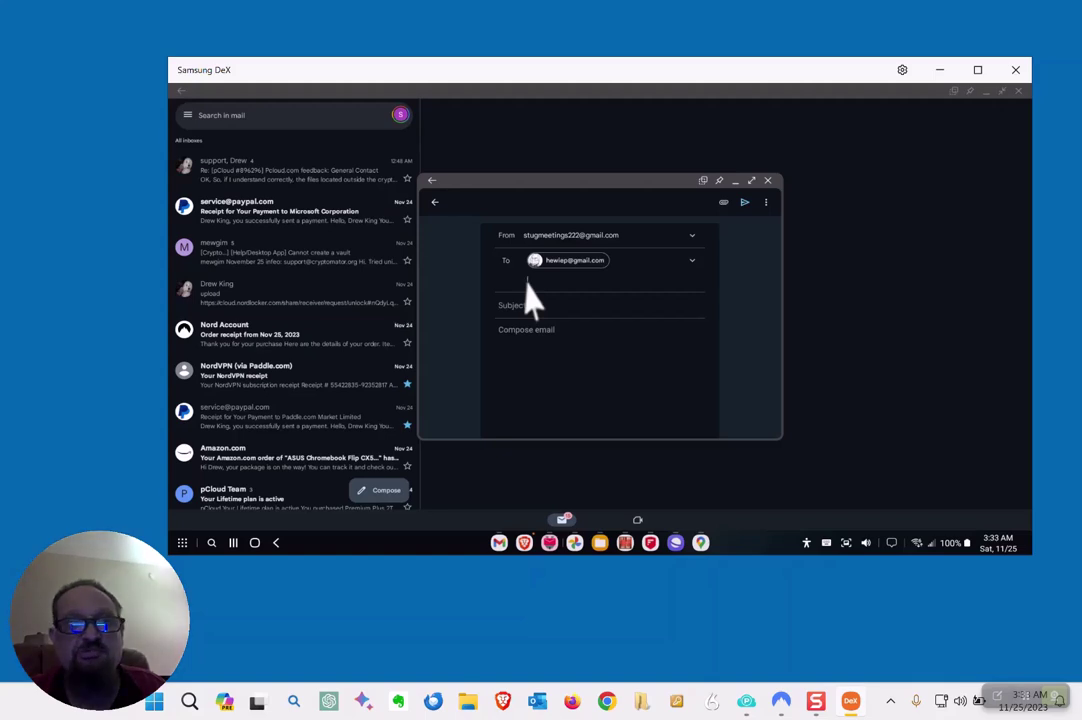
left_click(767, 180)
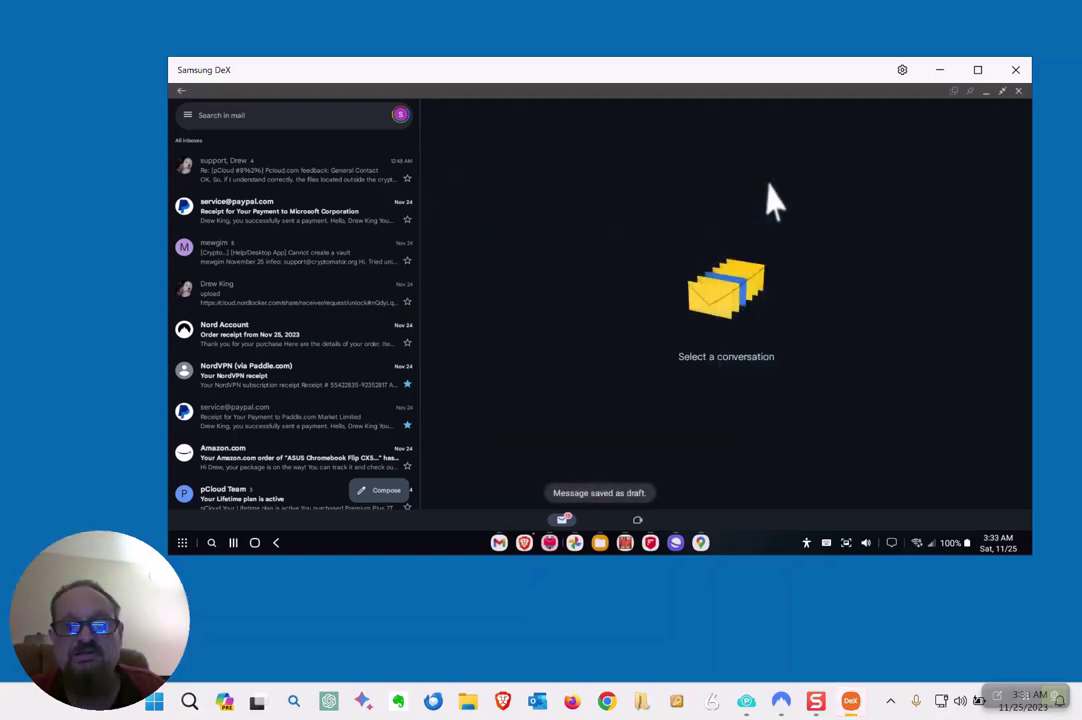